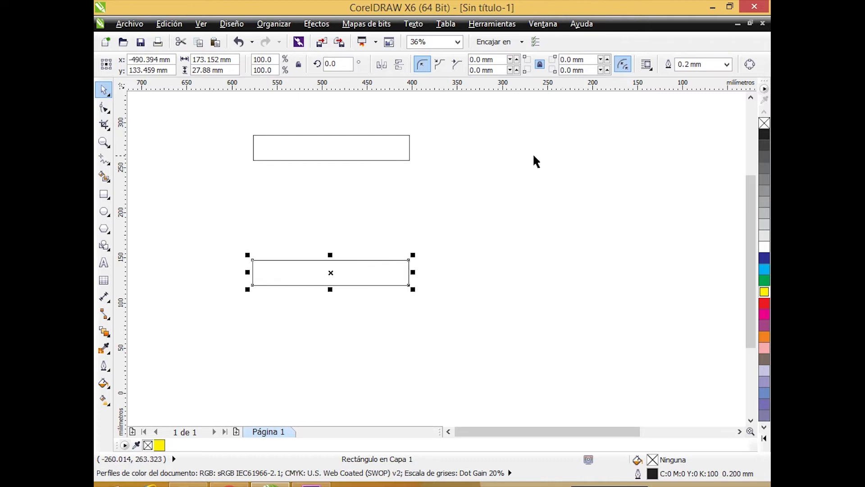
# Fill the upper rectangle with yellow and the lower rectangle with dark blue
pyautogui.click(388, 147)
pyautogui.click(765, 292)
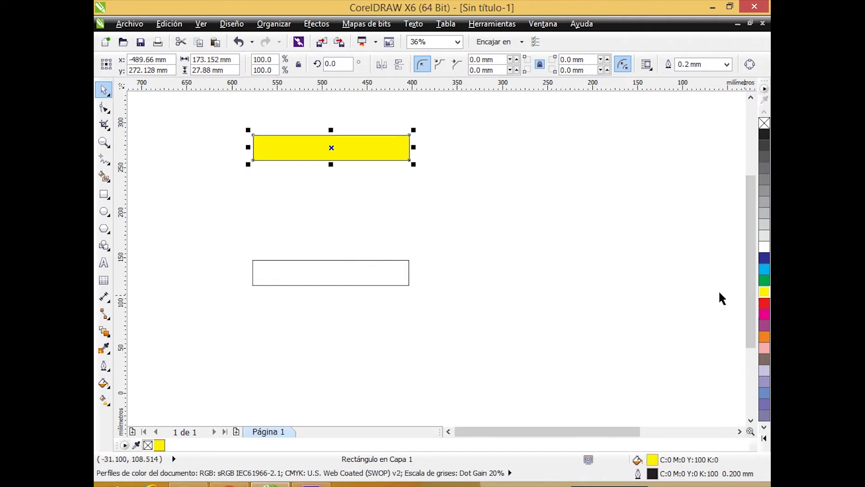
pyautogui.click(386, 276)
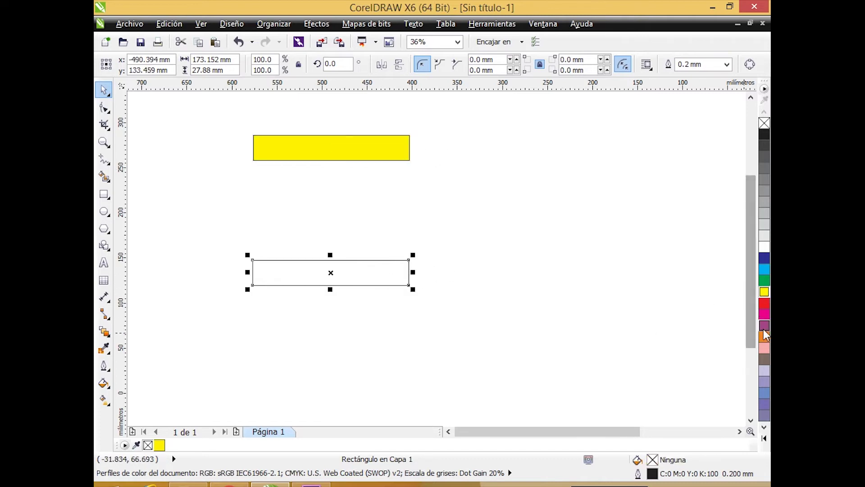
pyautogui.click(764, 258)
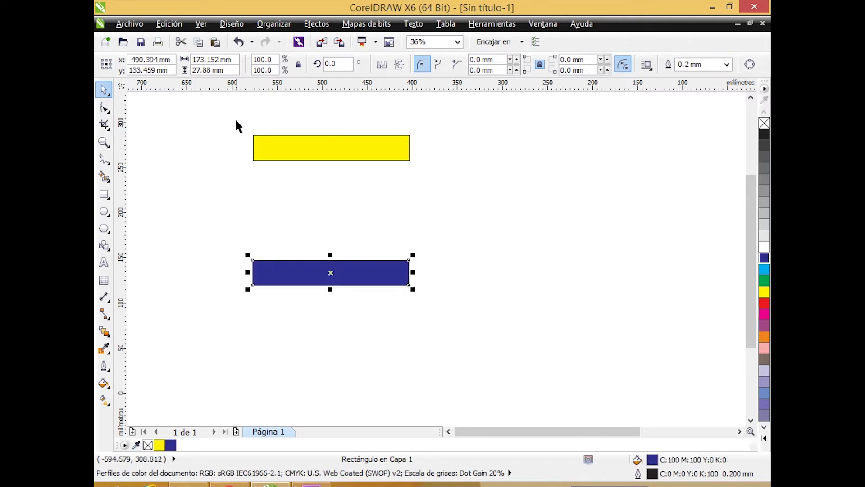
# Align the yellow and blue rectangles on a common vertical centre line and remove both outlines
pyautogui.moveTo(236, 121); pyautogui.dragTo(447, 324)
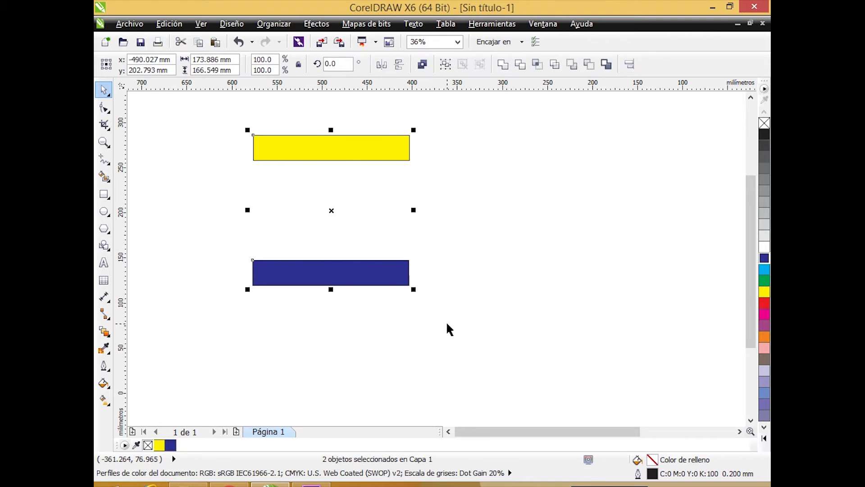
pyautogui.press('c')
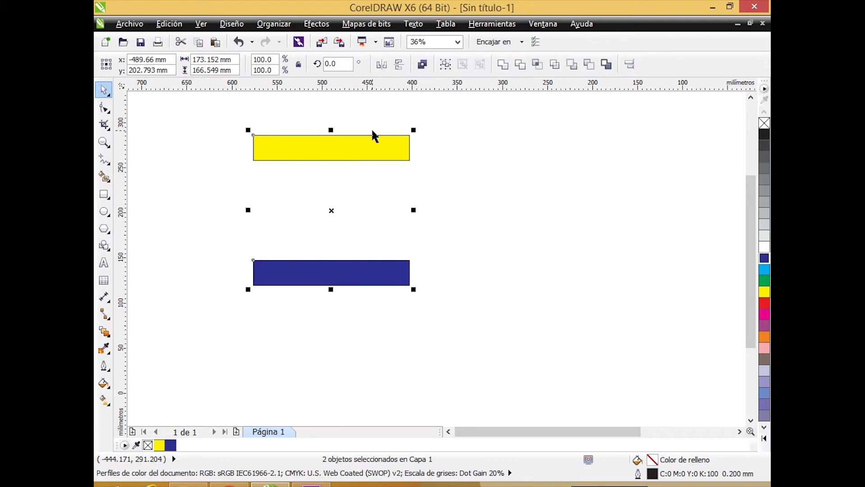
pyautogui.rightClick(764, 122)
pyautogui.click(481, 226)
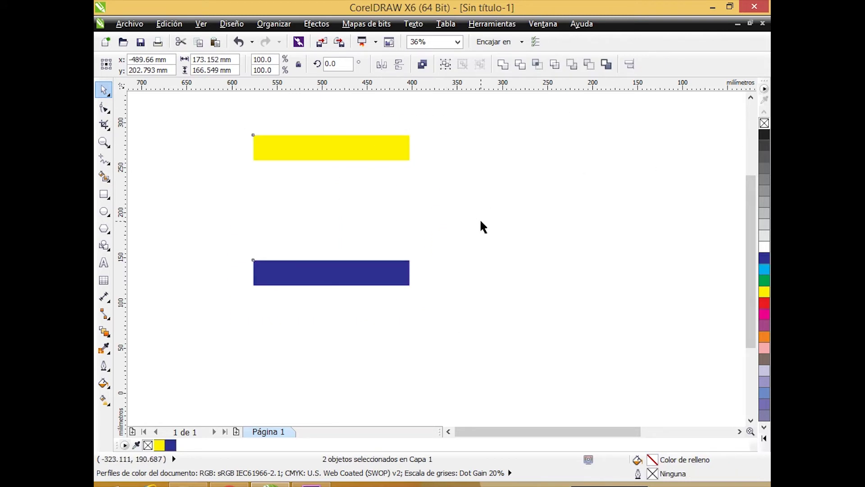
# Create a blend from the blue rectangle to the yellow rectangle with the Blend tool (Mezcla)
pyautogui.click(106, 339)
pyautogui.click(123, 330)
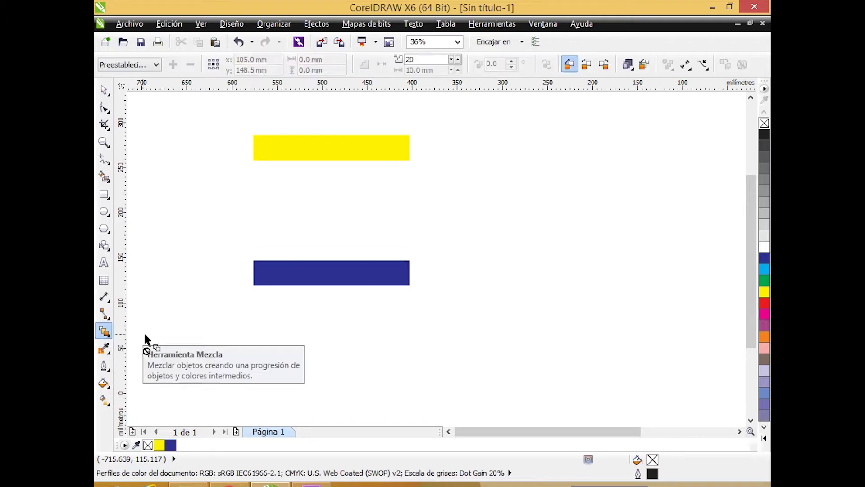
pyautogui.moveTo(310, 283); pyautogui.dragTo(323, 146)
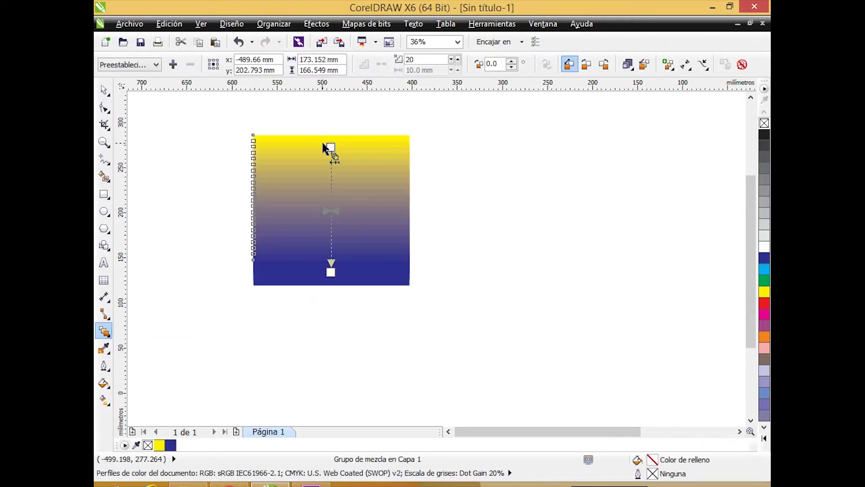
# Set the number of blend steps between the yellow and blue rectangles to 6
pyautogui.click(458, 59)
pyautogui.click(459, 59)
pyautogui.click(458, 59)
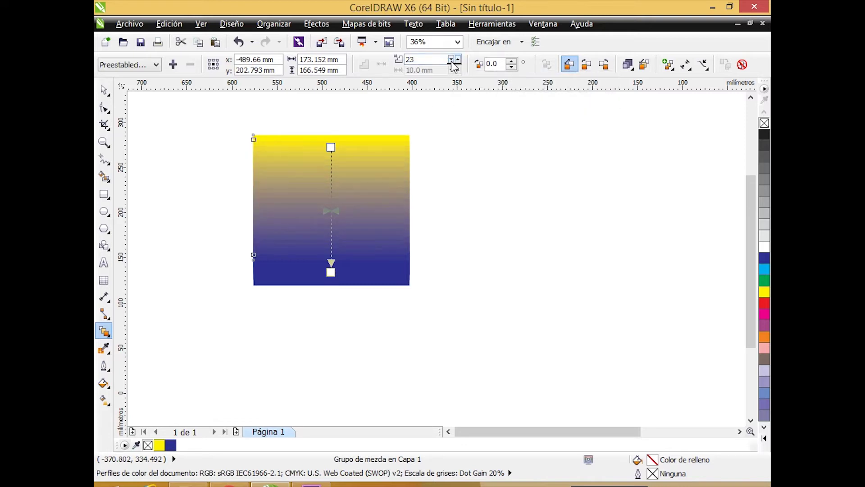
pyautogui.click(451, 61)
pyautogui.click(451, 60)
pyautogui.click(451, 60)
pyautogui.click(451, 60)
pyautogui.click(451, 61)
pyautogui.click(451, 60)
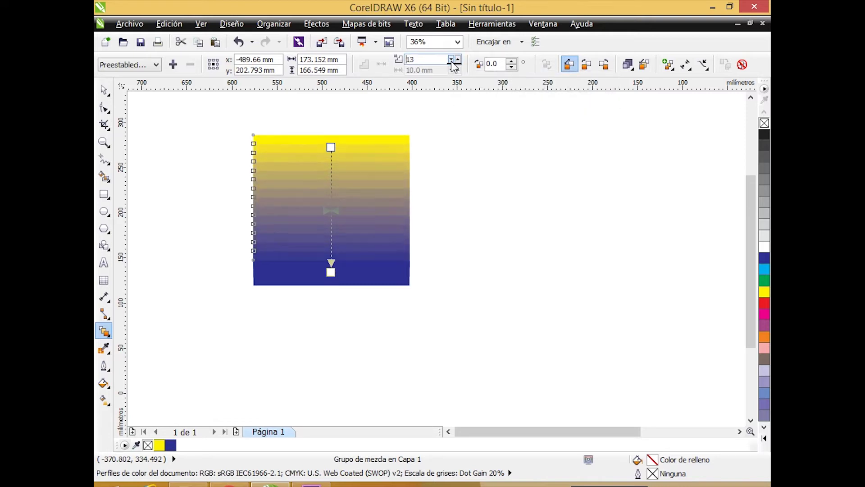
pyautogui.click(451, 60)
pyautogui.click(451, 60)
pyautogui.click(451, 61)
pyautogui.click(451, 61)
pyautogui.click(451, 60)
pyautogui.click(451, 60)
pyautogui.click(451, 60)
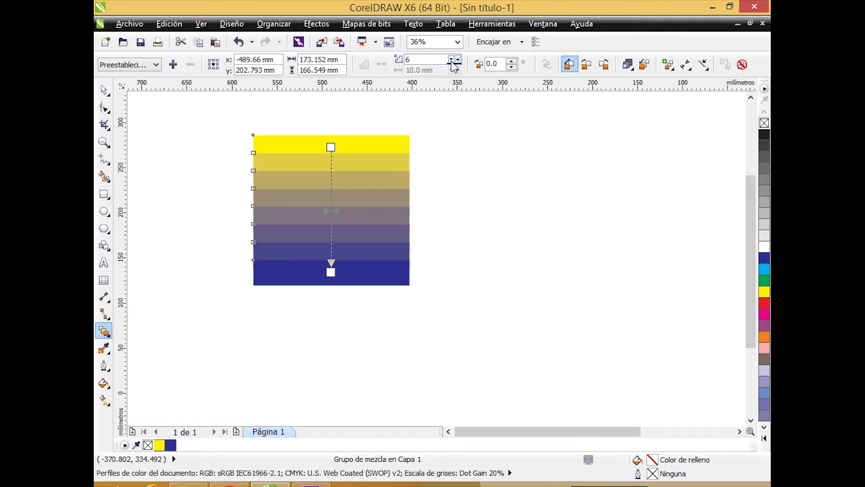
# Compare the blend's colour progression options and set it to Mezcla hacia la derecha, running through orange, red and purple
pyautogui.click(586, 65)
pyautogui.click(603, 64)
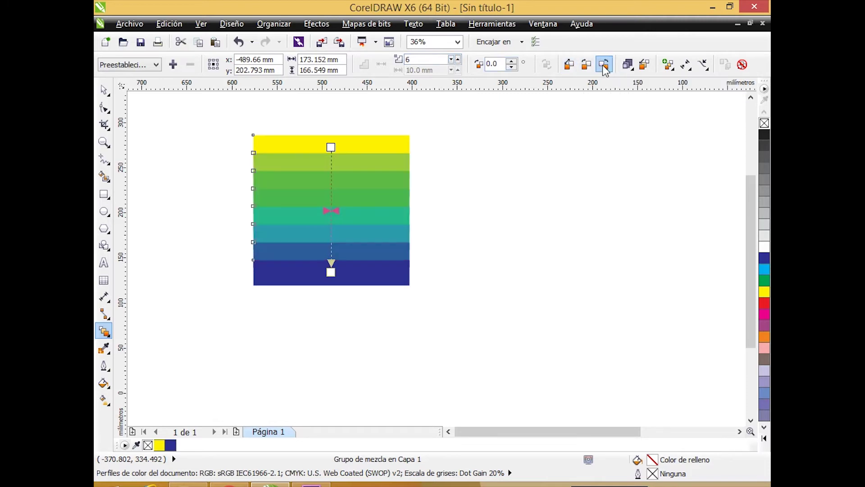
pyautogui.click(586, 65)
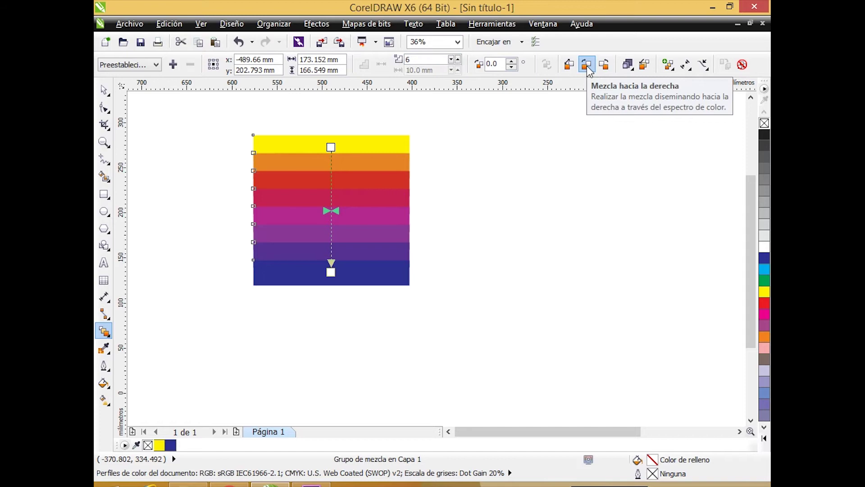
# Break the striped blend group apart into separate objects and deselect it
pyautogui.click(104, 90)
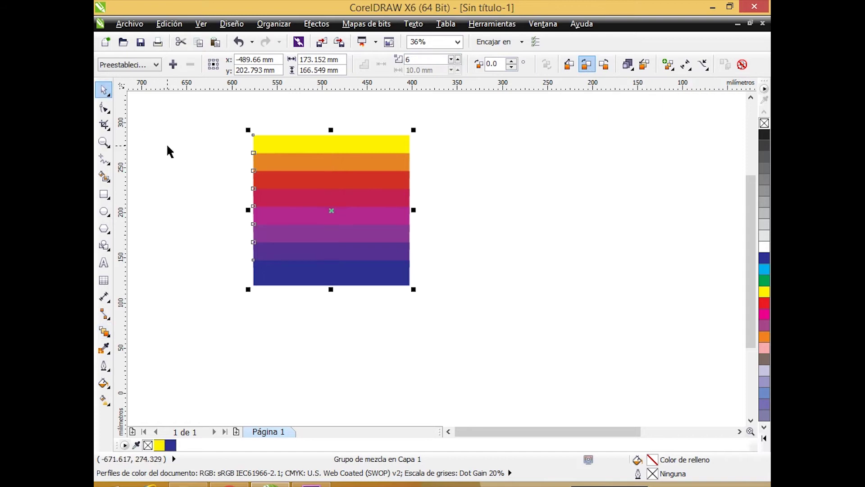
pyautogui.click(166, 151)
pyautogui.moveTo(219, 116); pyautogui.dragTo(396, 304)
pyautogui.rightClick(309, 184)
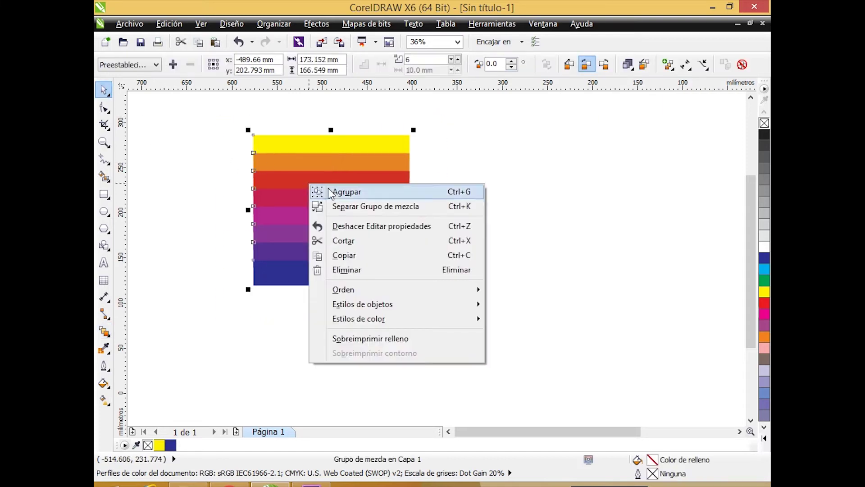
pyautogui.click(359, 207)
pyautogui.click(468, 242)
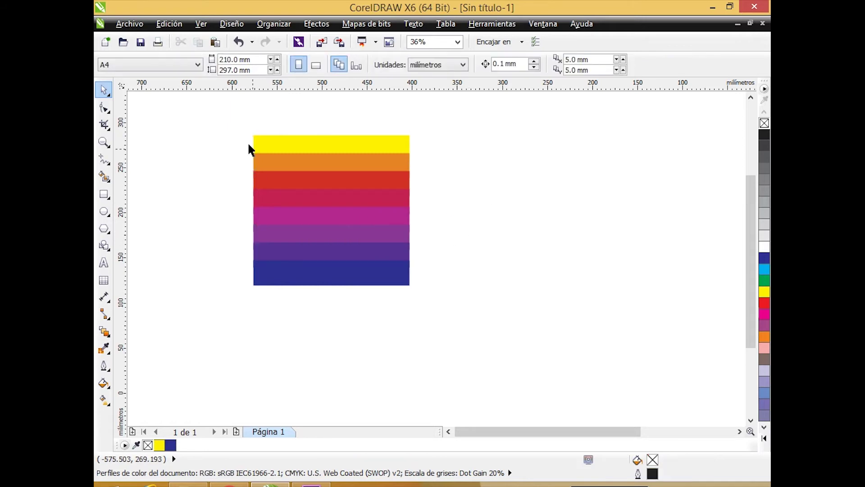
# Select all the separated stripe objects and group them into one object
pyautogui.moveTo(256, 242); pyautogui.dragTo(443, 315)
pyautogui.rightClick(314, 213)
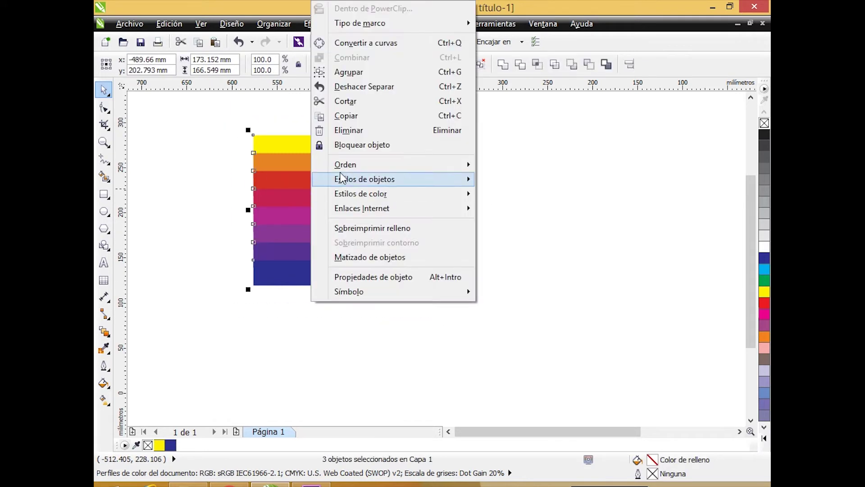
pyautogui.click(382, 73)
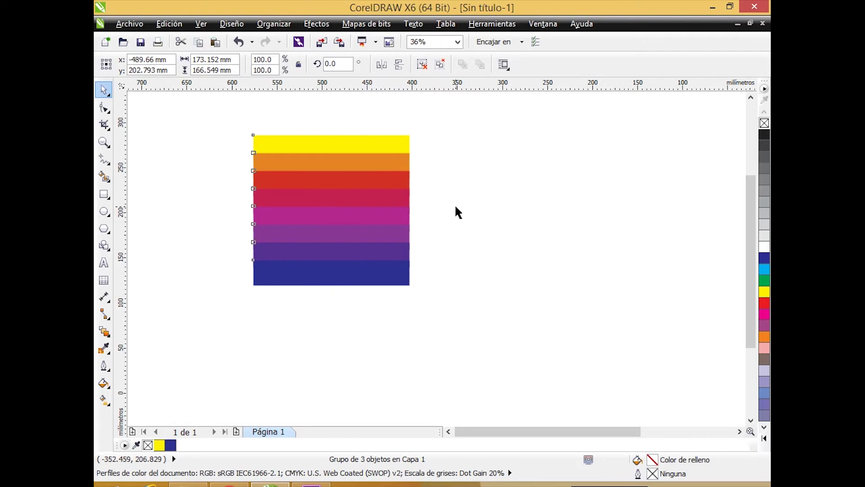
pyautogui.click(456, 207)
# Save the striped group as an artistic media brush (Pinceles) named "arco iris" and delete the group from the page
pyautogui.click(316, 23)
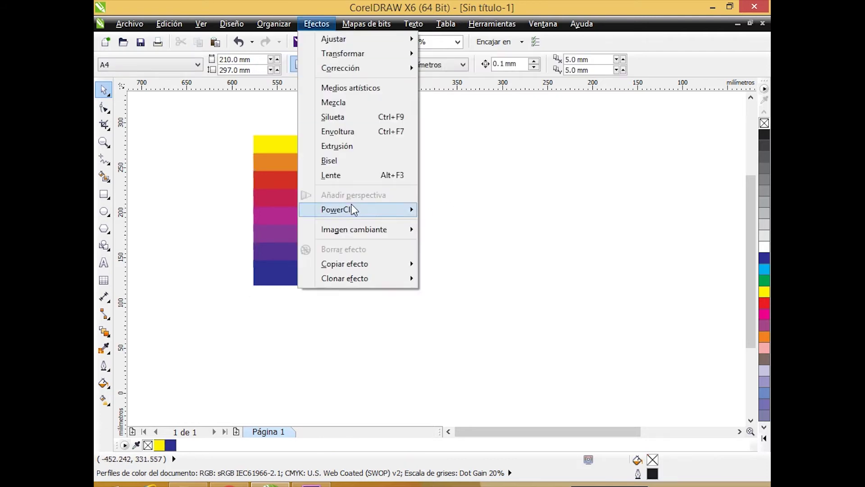
pyautogui.click(362, 90)
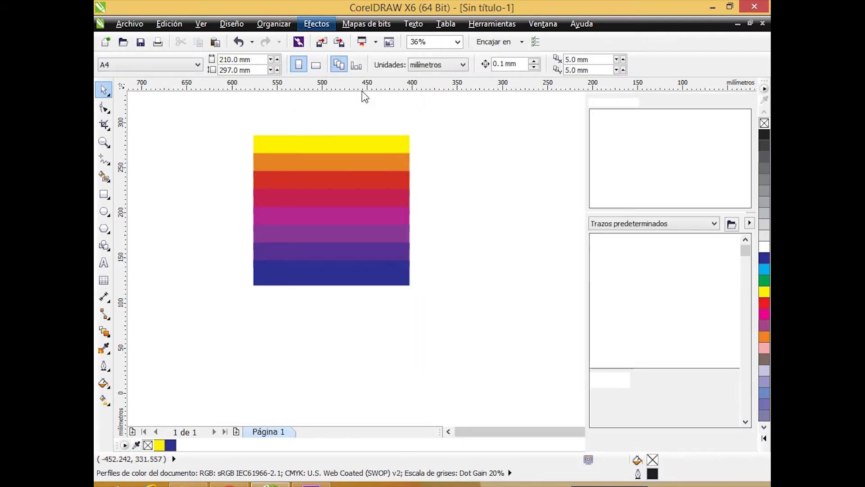
pyautogui.click(245, 201)
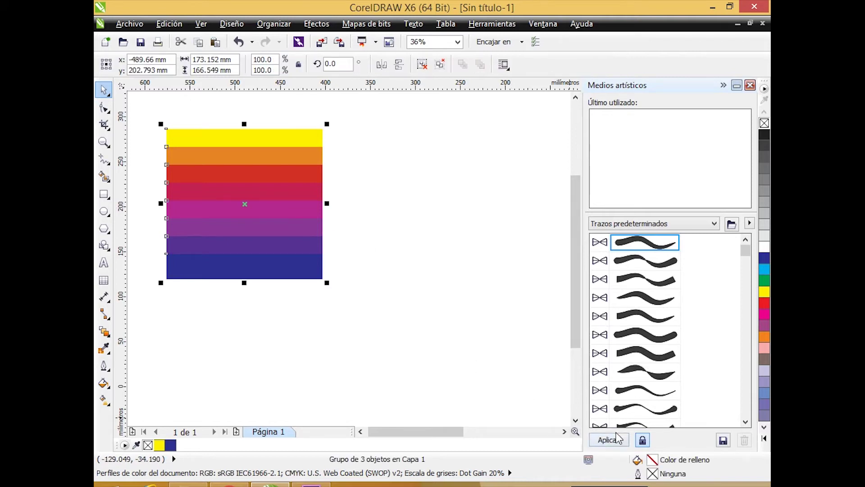
pyautogui.click(723, 440)
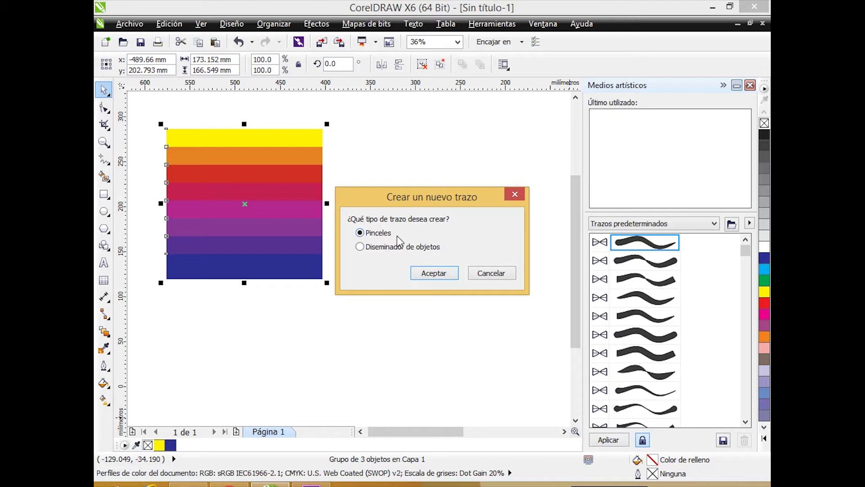
pyautogui.click(432, 274)
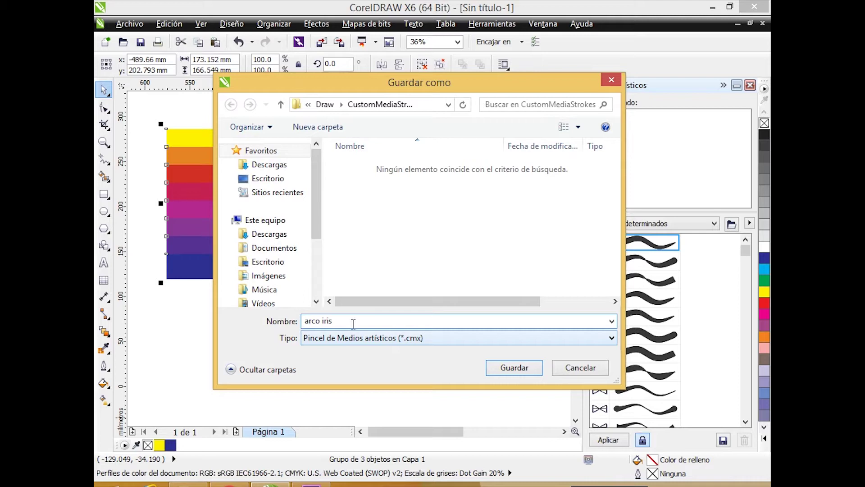
pyautogui.click(504, 369)
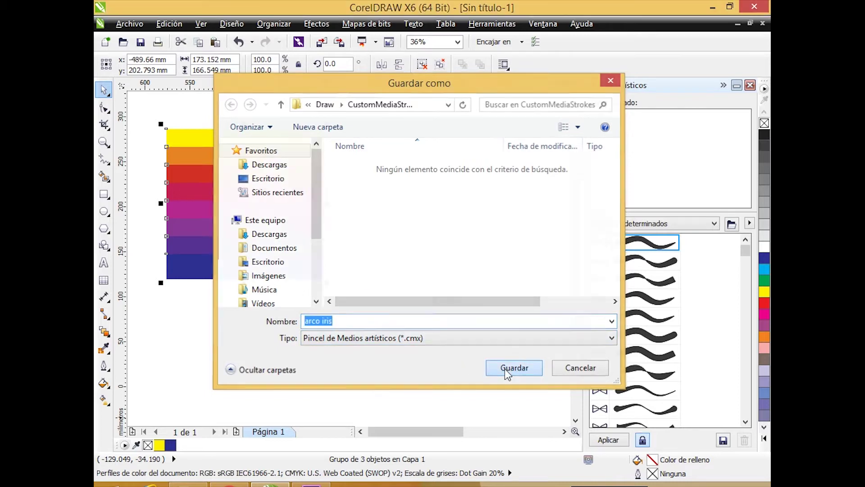
pyautogui.click(479, 364)
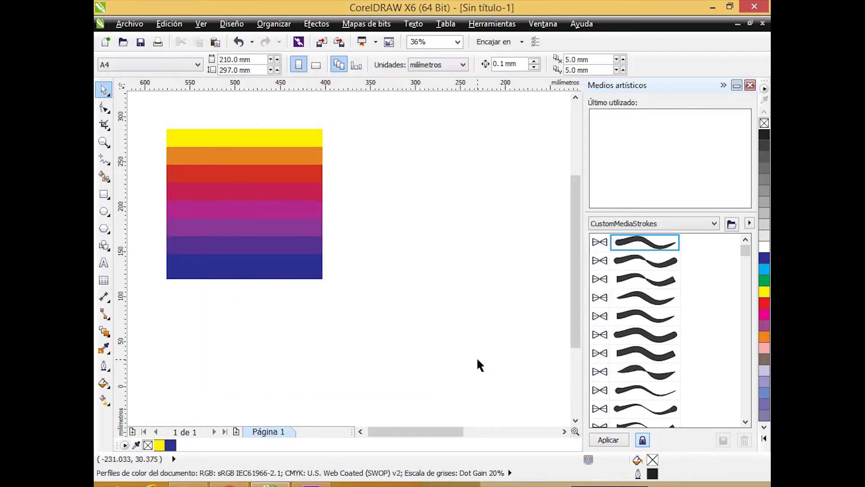
pyautogui.click(308, 264)
pyautogui.press('Delete')
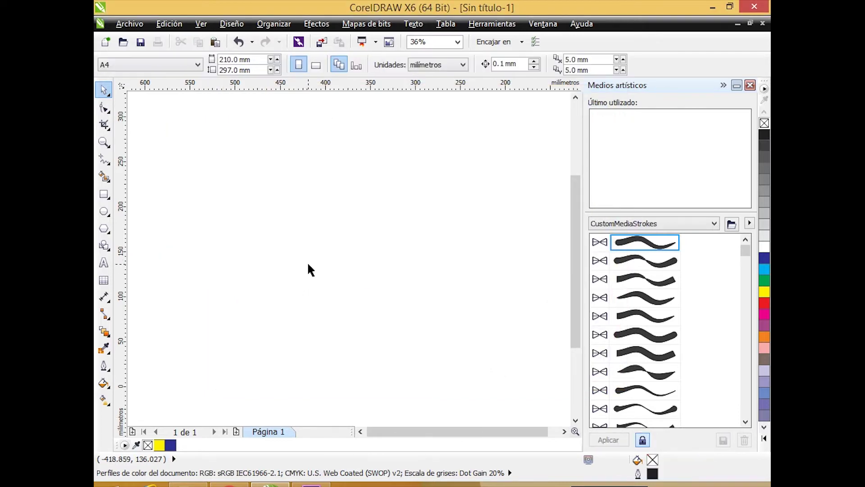
# Draw an upright rectangle about 266 by 328 mm and shift it slightly to the right and down
pyautogui.click(103, 197)
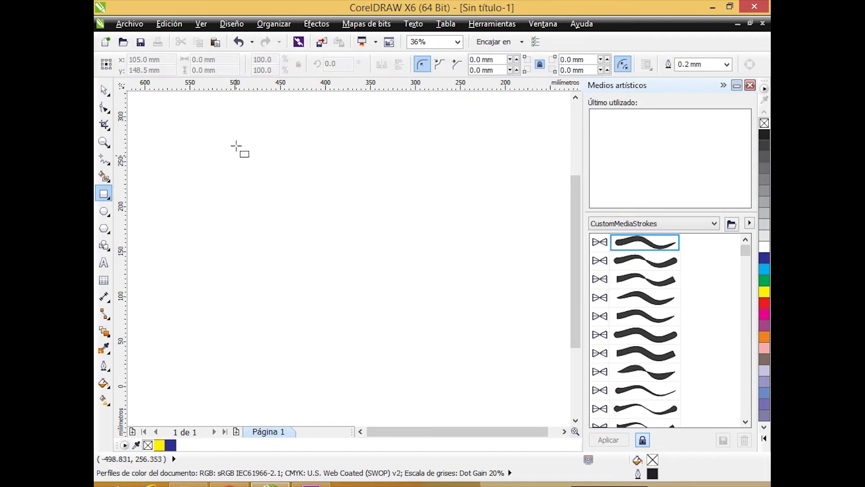
pyautogui.moveTo(234, 114); pyautogui.dragTo(474, 410)
pyautogui.click(108, 97)
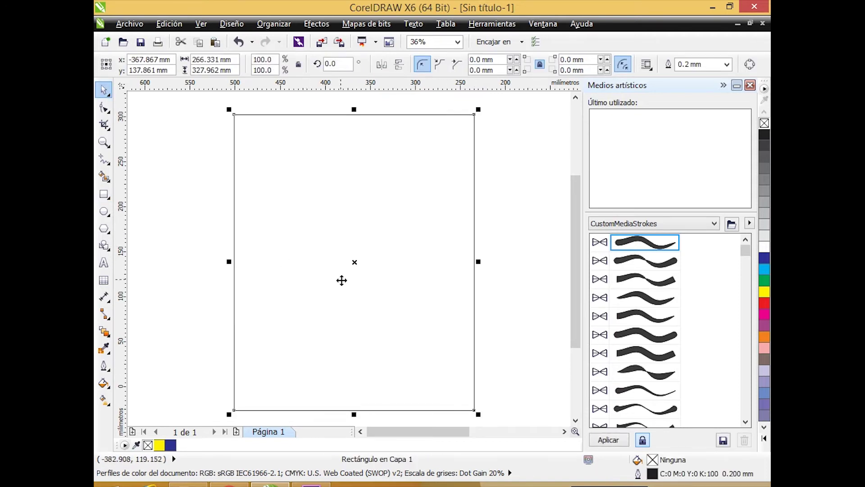
pyautogui.moveTo(342, 280); pyautogui.dragTo(363, 285)
# Draw eight circles of varied sizes, up to about 184 mm in diameter, scattered inside the rectangle and across its edges
pyautogui.click(111, 213)
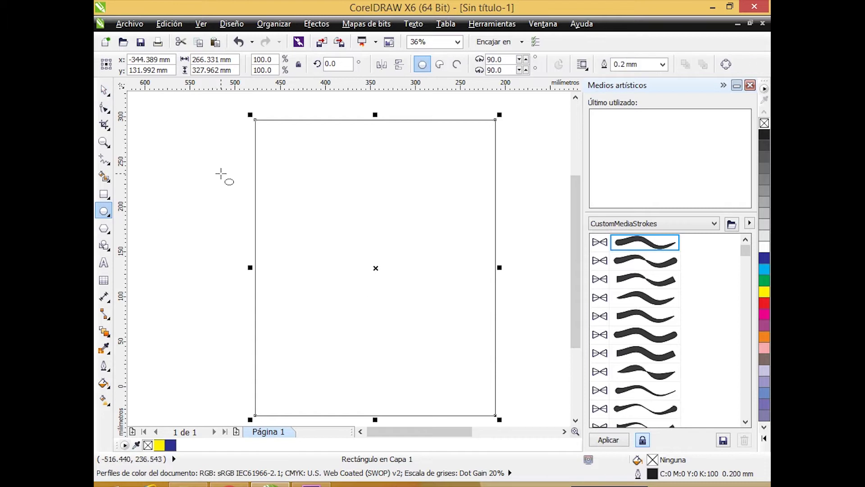
pyautogui.moveTo(238, 160); pyautogui.dragTo(289, 213)
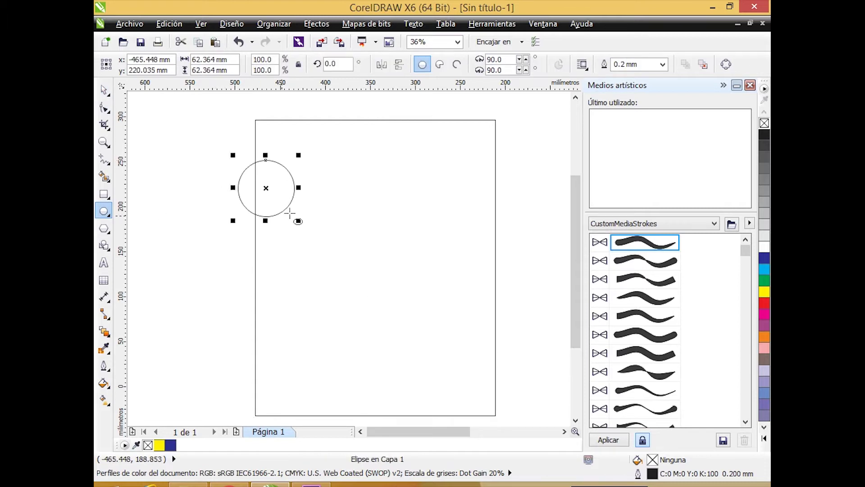
pyautogui.moveTo(314, 173); pyautogui.dragTo(329, 207)
pyautogui.moveTo(382, 177); pyautogui.dragTo(419, 268)
pyautogui.moveTo(284, 268); pyautogui.dragTo(319, 304)
pyautogui.moveTo(182, 309); pyautogui.dragTo(277, 404)
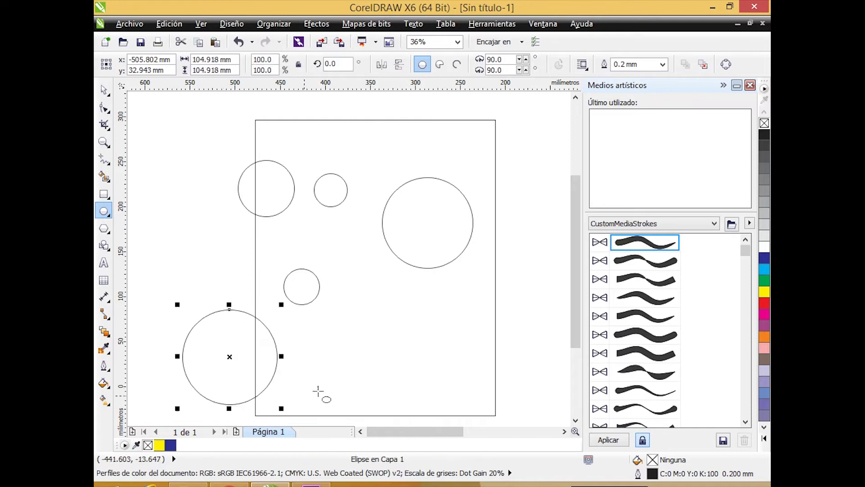
pyautogui.moveTo(378, 303); pyautogui.dragTo(437, 411)
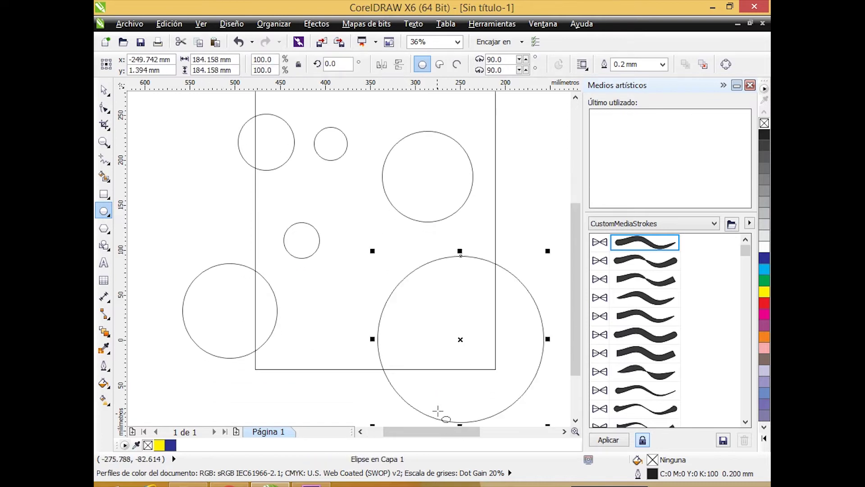
pyautogui.moveTo(315, 291); pyautogui.dragTo(357, 334)
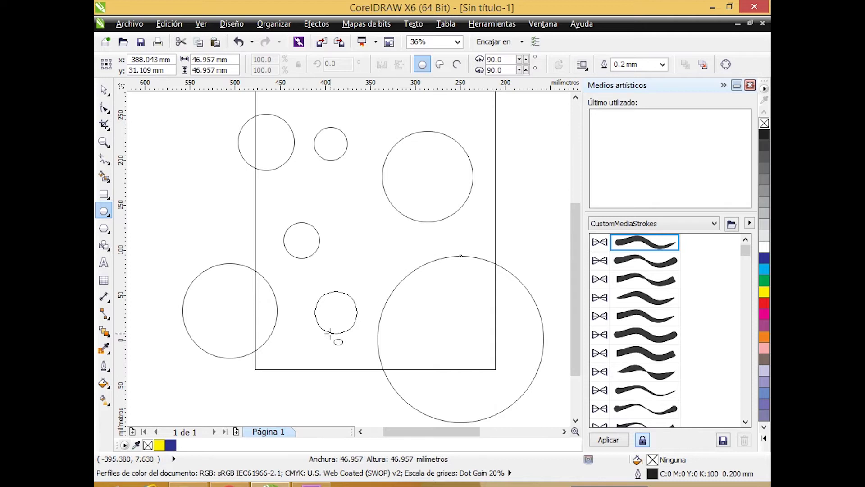
pyautogui.scroll(2, 575, 253)
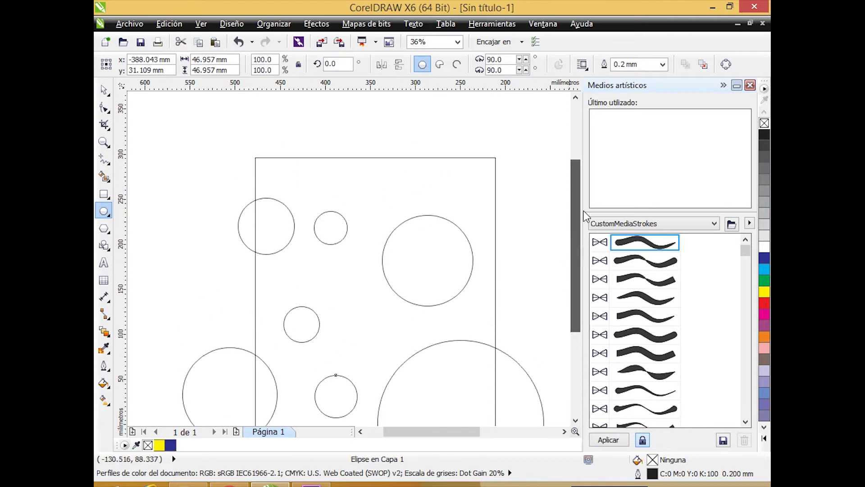
pyautogui.moveTo(433, 134); pyautogui.dragTo(517, 217)
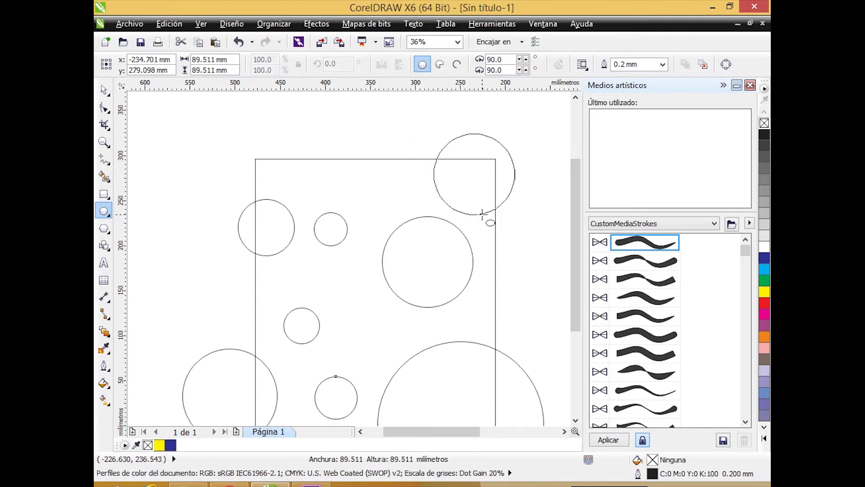
# Draw three more circles: about 92 mm across the rectangle's upper edge, one inside it, and about 49 mm across its left edge
pyautogui.moveTo(274, 117); pyautogui.dragTo(358, 199)
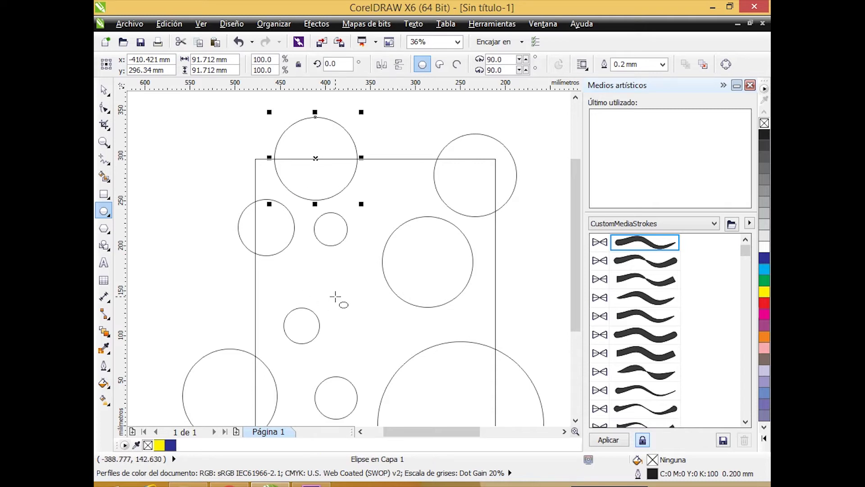
pyautogui.moveTo(338, 302); pyautogui.dragTo(390, 353)
pyautogui.moveTo(226, 274); pyautogui.dragTo(271, 318)
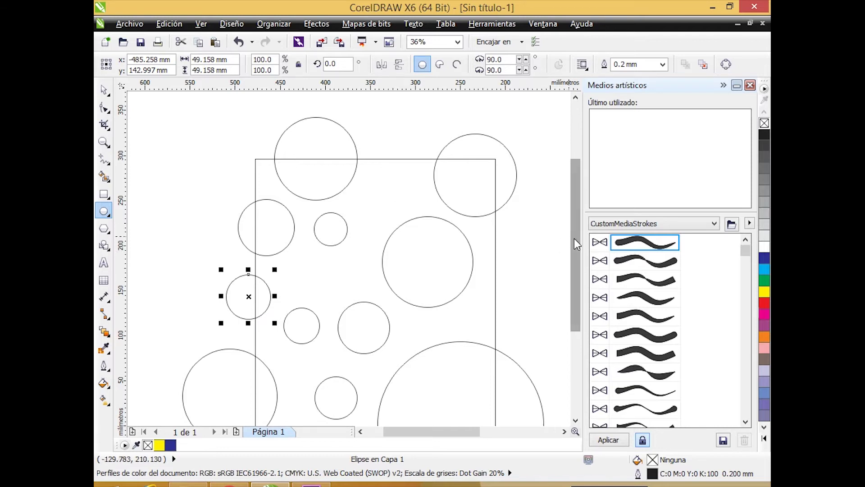
# Select the large rectangle behind the circles and remove it from the drawing
pyautogui.moveTo(574, 239)
pyautogui.mouseDown()
pyautogui.moveTo(573, 285)
pyautogui.moveTo(574, 235)
pyautogui.mouseUp()
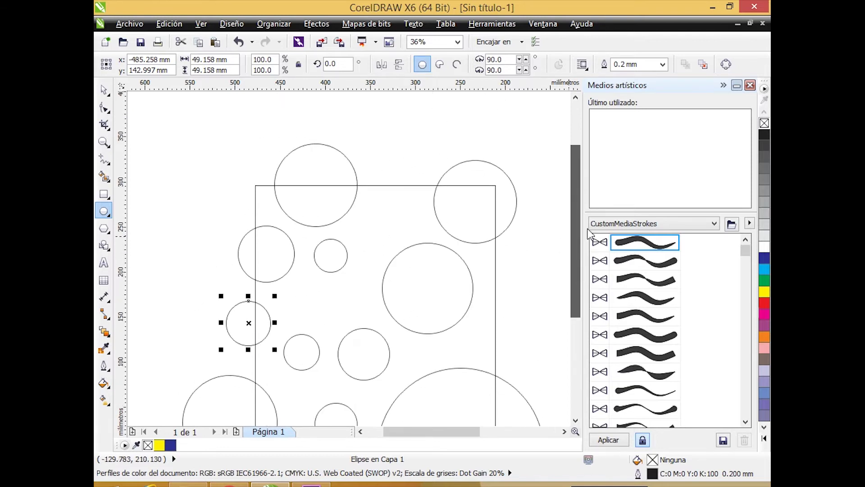
pyautogui.click(102, 93)
pyautogui.click(368, 234)
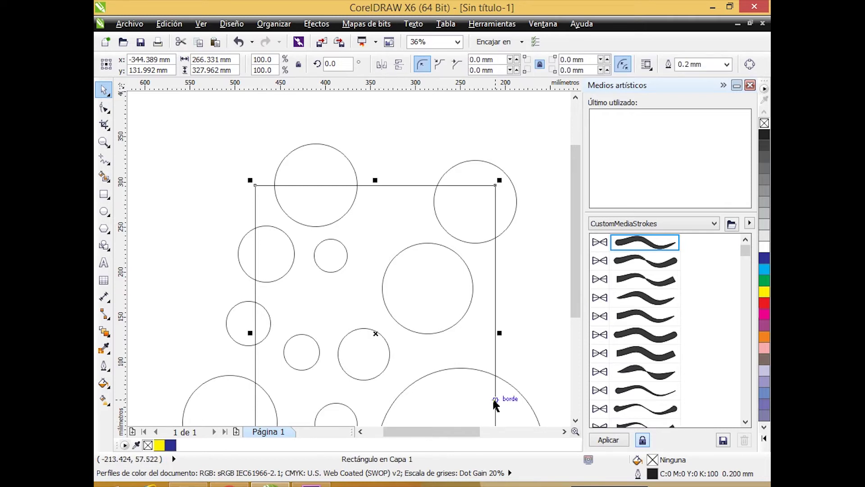
pyautogui.press('Delete')
# Select all eleven circles and apply the custom rainbow-striped brush from CustomMediaStrokes to them
pyautogui.moveTo(576, 301); pyautogui.dragTo(580, 331)
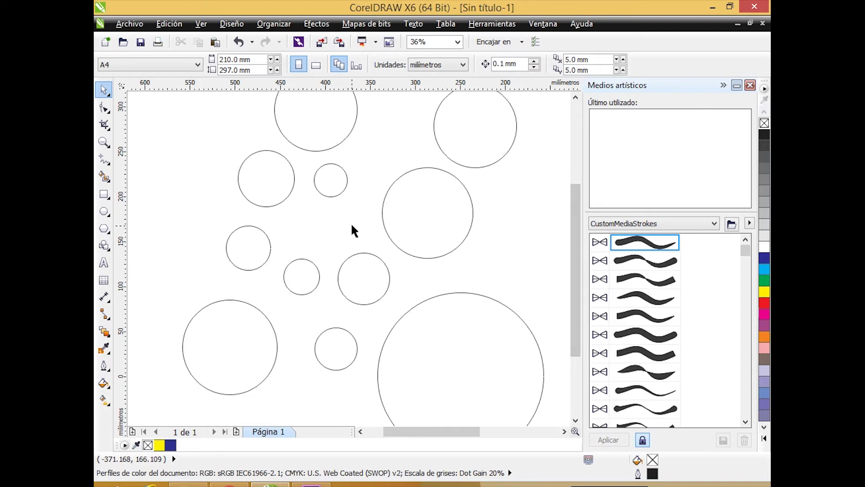
pyautogui.press('F3')
pyautogui.moveTo(157, 131)
pyautogui.mouseDown()
pyautogui.moveTo(367, 390)
pyautogui.moveTo(359, 379)
pyautogui.mouseUp()
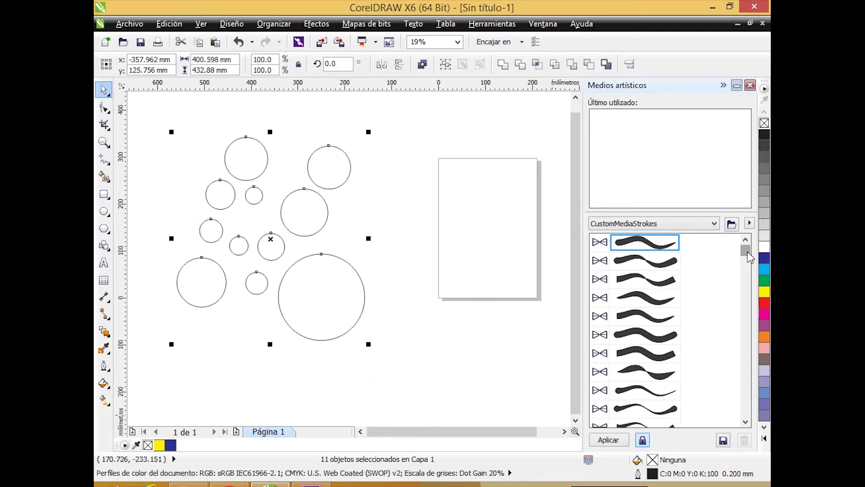
pyautogui.moveTo(747, 253)
pyautogui.mouseDown()
pyautogui.moveTo(752, 383)
pyautogui.moveTo(758, 360)
pyautogui.mouseUp()
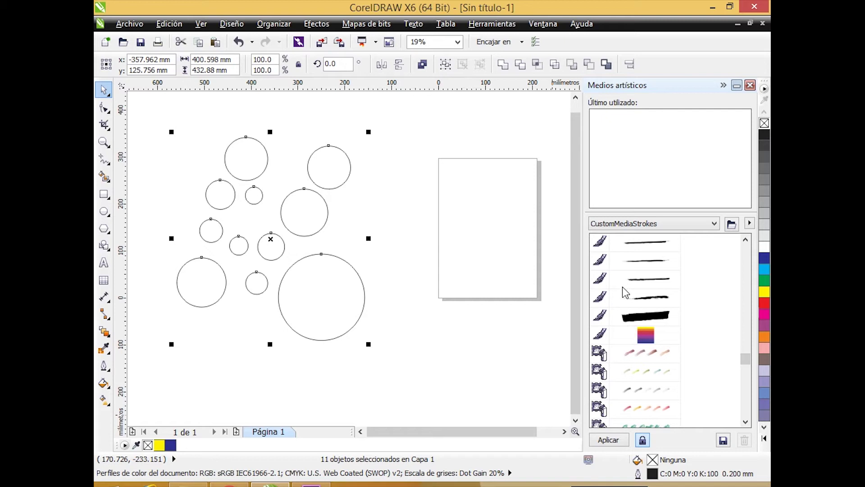
pyautogui.click(646, 335)
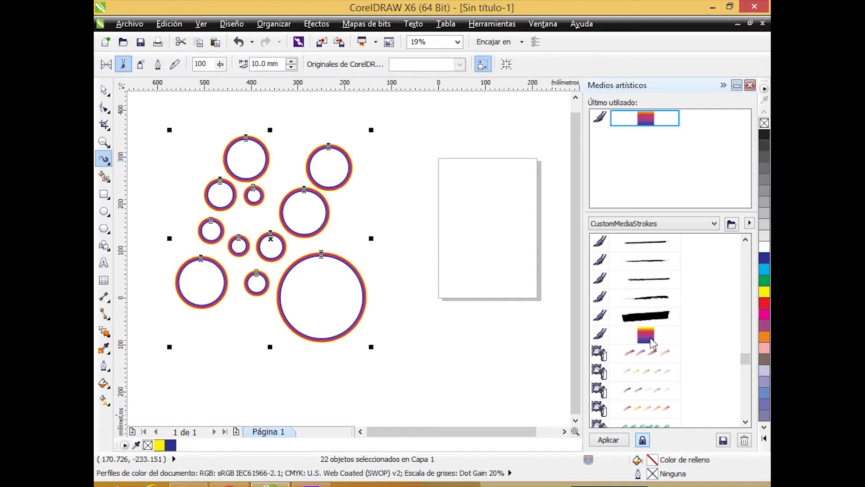
# Increase the artistic media stroke width of all the circles to 43 mm
pyautogui.click(292, 62)
pyautogui.click(292, 62)
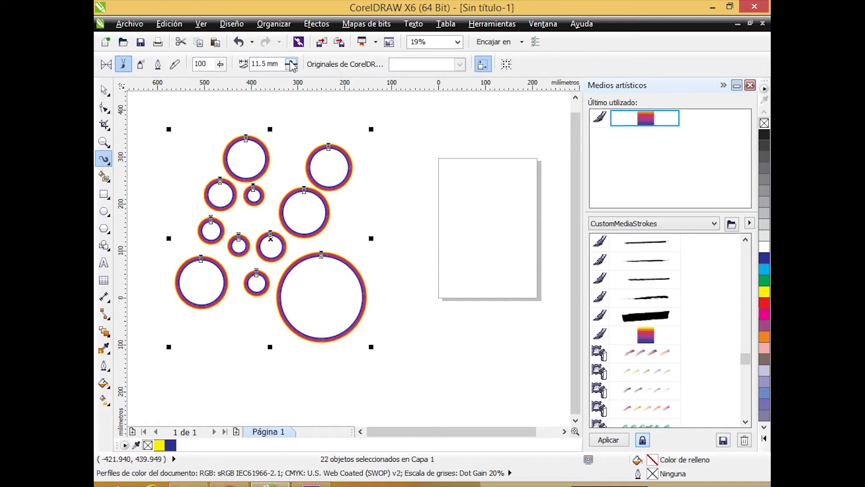
pyautogui.click(291, 61)
pyautogui.click(291, 61)
pyautogui.click(290, 61)
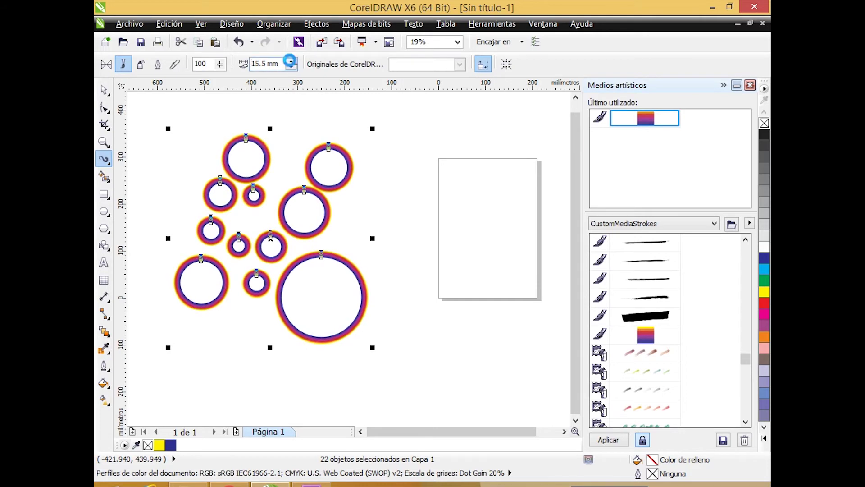
pyautogui.click(291, 61)
pyautogui.click(290, 61)
pyautogui.click(291, 61)
pyautogui.scroll(2, 243, 257)
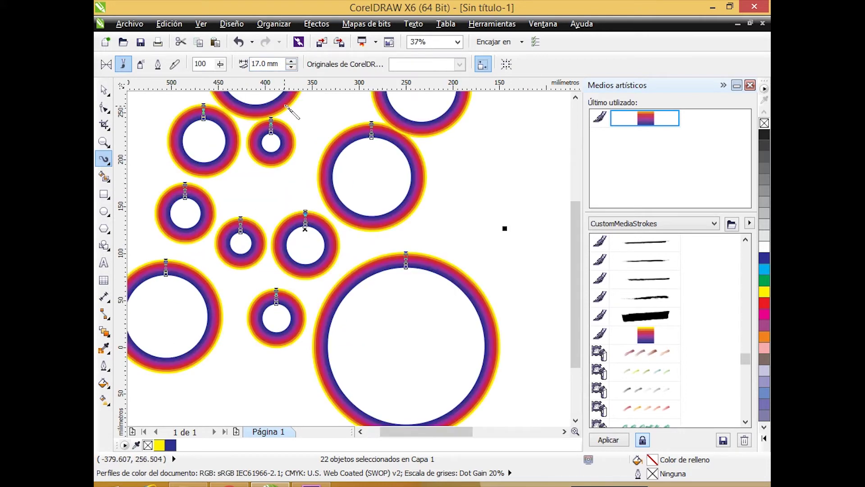
pyautogui.click(291, 62)
pyautogui.click(292, 61)
pyautogui.click(292, 61)
pyautogui.click(291, 61)
pyautogui.click(292, 62)
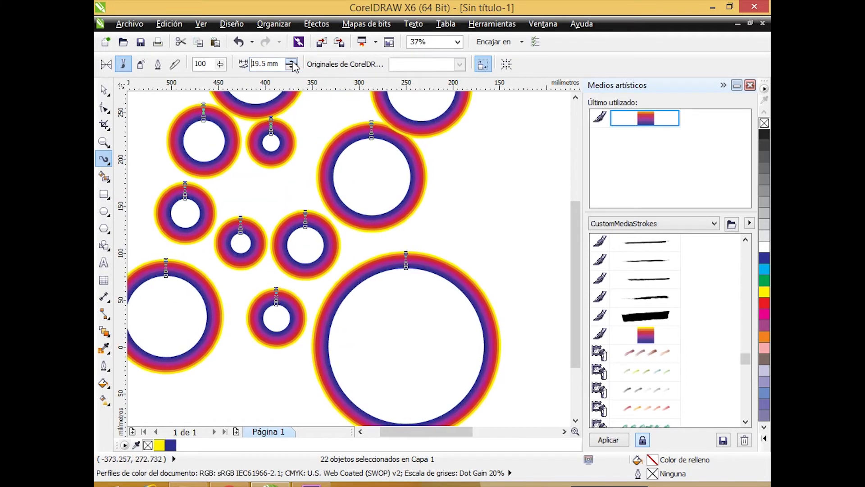
pyautogui.click(291, 62)
pyautogui.click(291, 61)
pyautogui.click(291, 61)
pyautogui.click(292, 62)
pyautogui.click(292, 61)
pyautogui.click(291, 62)
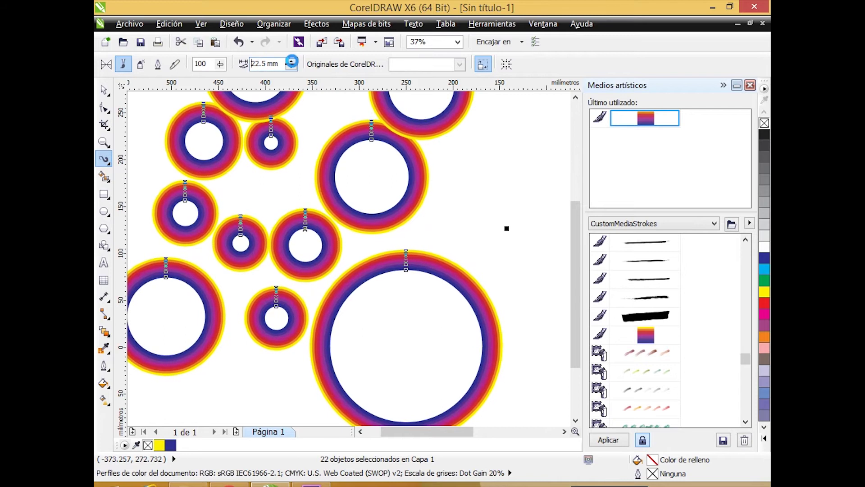
pyautogui.click(292, 62)
pyautogui.click(291, 61)
pyautogui.click(292, 61)
pyautogui.click(292, 61)
pyautogui.click(291, 61)
pyautogui.click(291, 62)
pyautogui.click(291, 61)
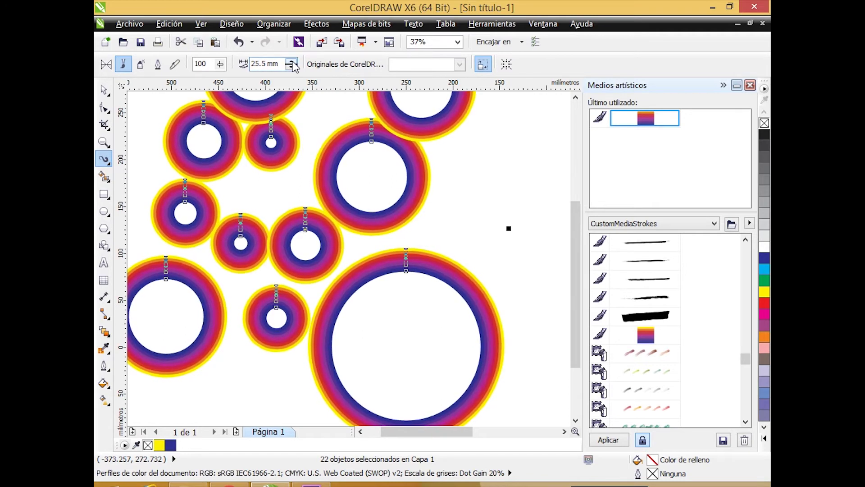
pyautogui.click(292, 62)
pyautogui.click(292, 62)
pyautogui.click(292, 61)
pyautogui.click(291, 62)
pyautogui.click(292, 61)
pyautogui.click(292, 61)
pyautogui.click(292, 61)
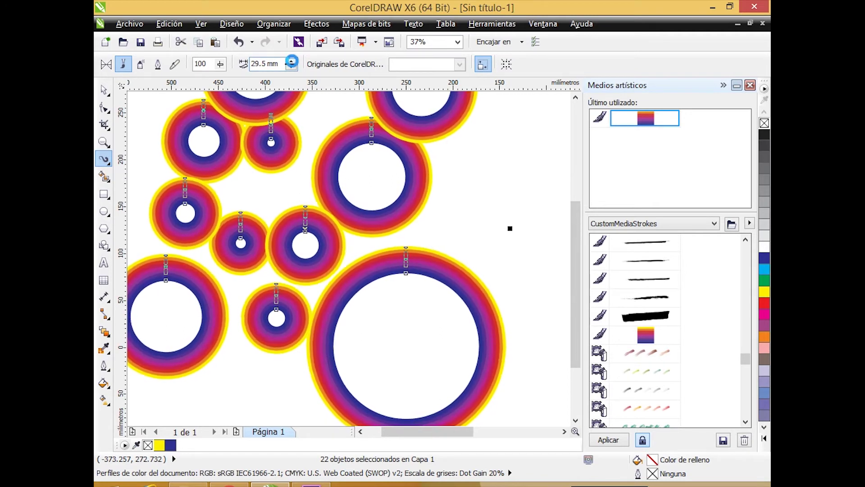
pyautogui.click(292, 61)
pyautogui.click(291, 61)
pyautogui.click(291, 61)
pyautogui.click(292, 61)
pyautogui.click(292, 62)
pyautogui.click(291, 61)
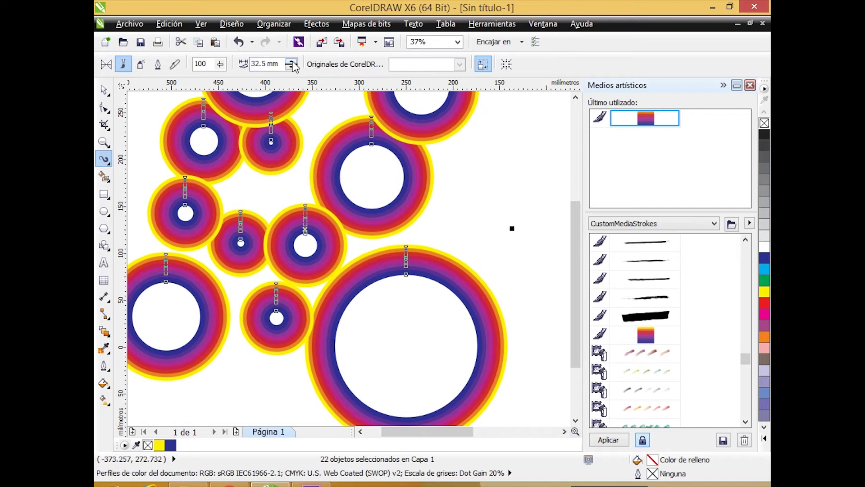
pyautogui.click(291, 61)
pyautogui.click(292, 61)
pyautogui.click(291, 62)
pyautogui.click(292, 61)
pyautogui.click(292, 61)
pyautogui.click(291, 62)
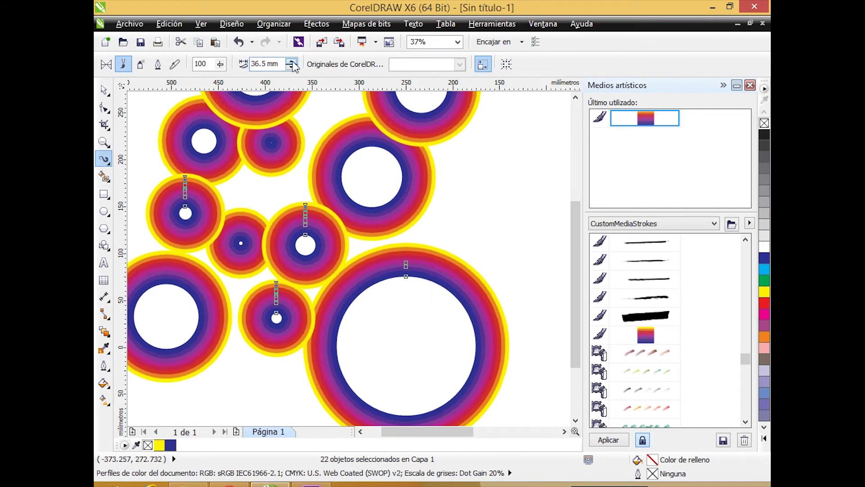
pyautogui.click(292, 62)
pyautogui.click(291, 61)
pyautogui.click(291, 61)
pyautogui.click(291, 61)
pyautogui.click(292, 61)
pyautogui.click(292, 61)
pyautogui.doubleClick(291, 61)
pyautogui.click(292, 61)
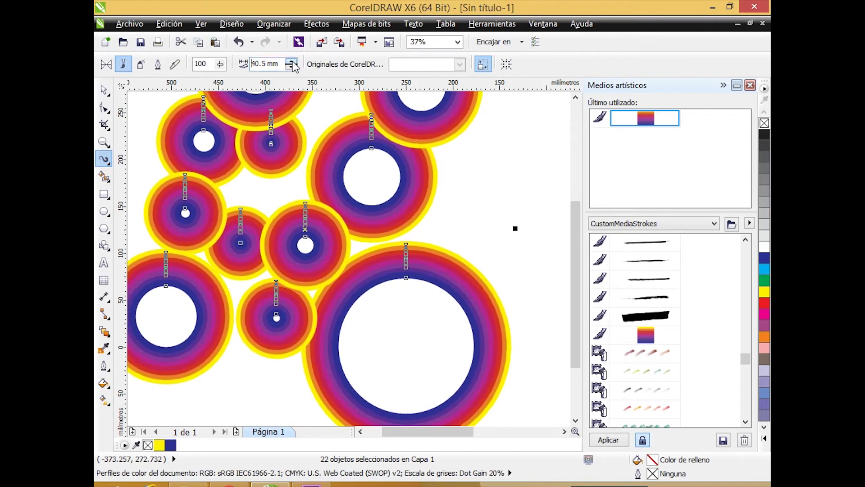
pyautogui.click(292, 61)
pyautogui.click(291, 61)
pyautogui.click(292, 62)
pyautogui.click(291, 61)
pyautogui.click(291, 61)
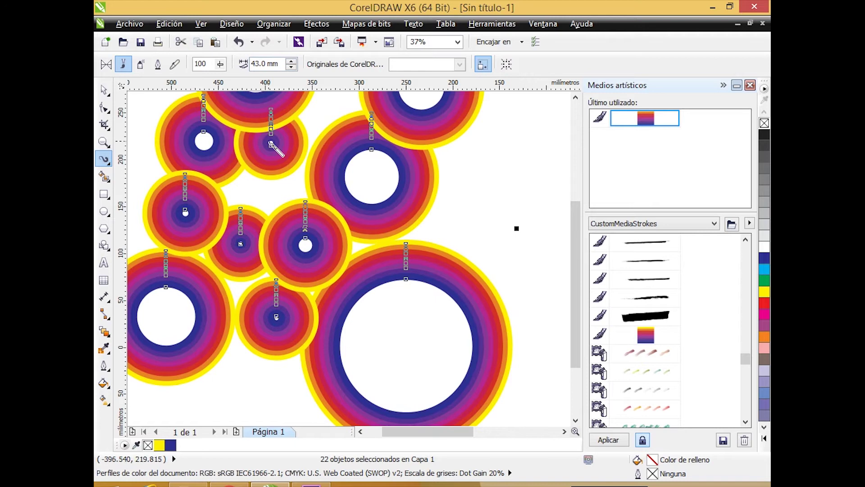
# Deselect the rainbow rings, bring back the large rectangle and move it to the empty area below them
pyautogui.click(107, 92)
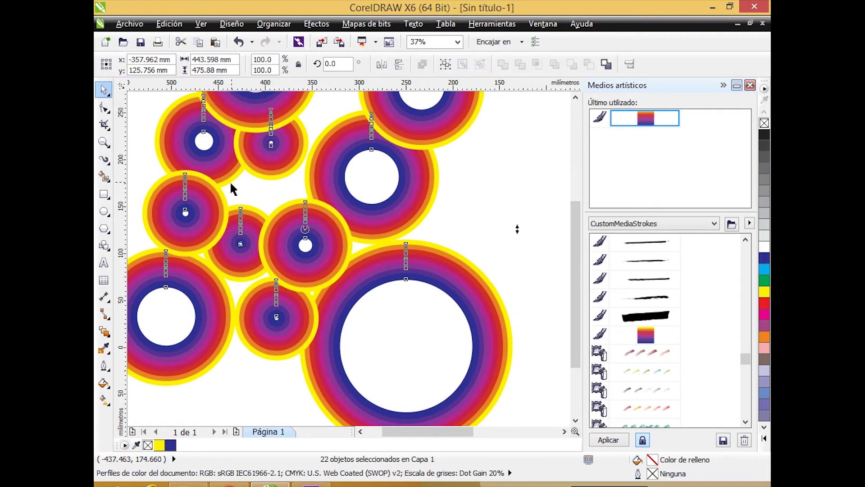
pyautogui.scroll(-3, 232, 184)
pyautogui.click(237, 274)
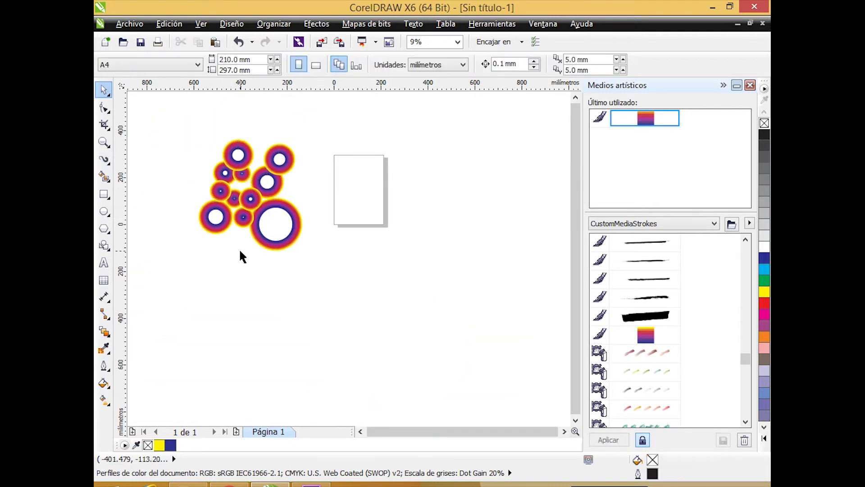
pyautogui.click(240, 251)
pyautogui.scroll(3, 243, 241)
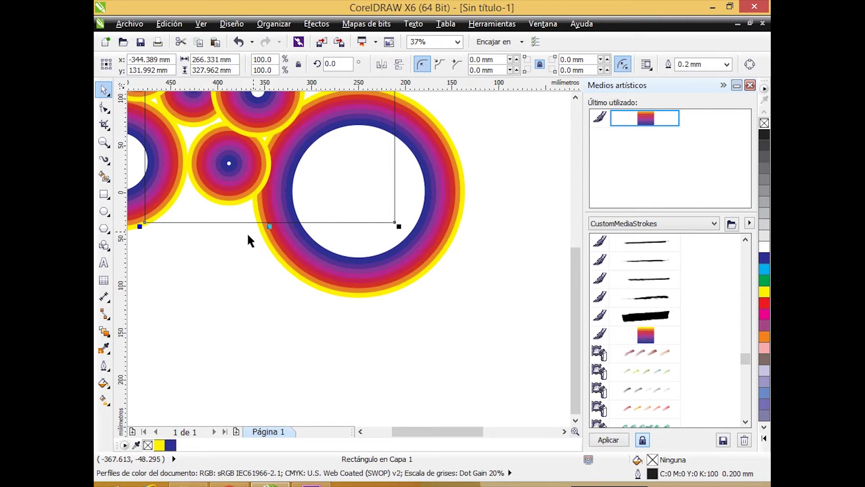
pyautogui.scroll(-3, 239, 230)
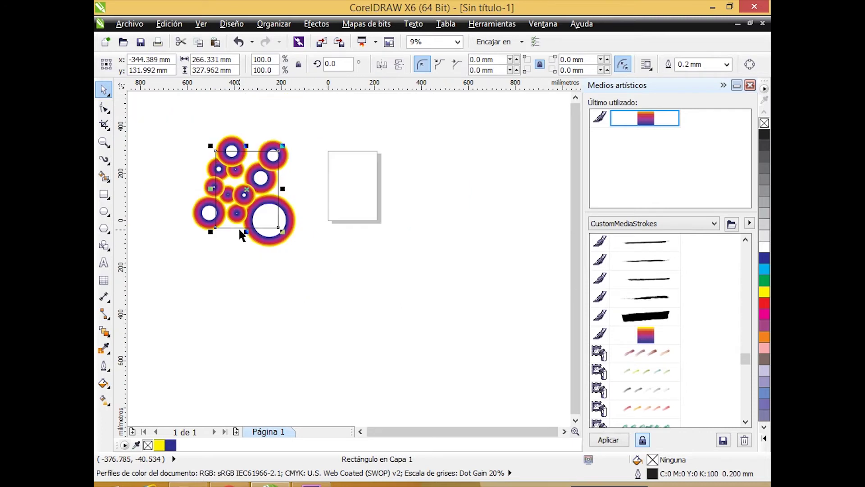
pyautogui.moveTo(239, 227); pyautogui.dragTo(249, 340)
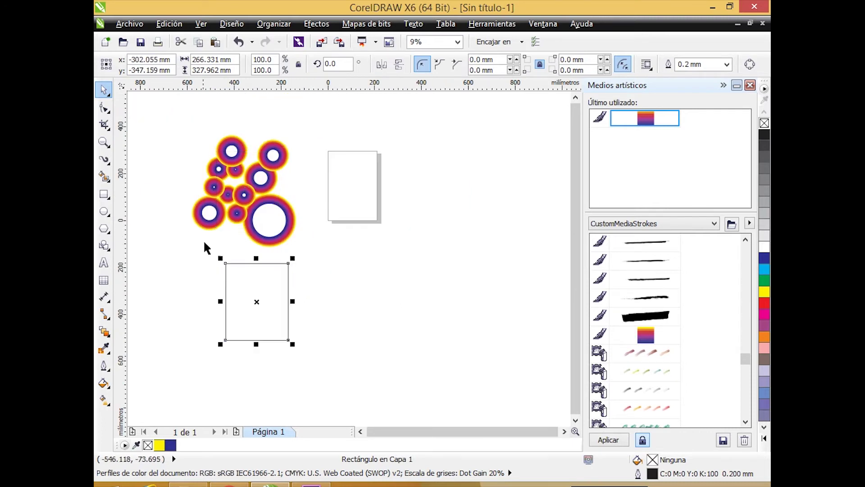
pyautogui.moveTo(226, 270); pyautogui.dragTo(256, 295)
# Select all the rainbow rings and group them
pyautogui.moveTo(177, 103); pyautogui.dragTo(317, 272)
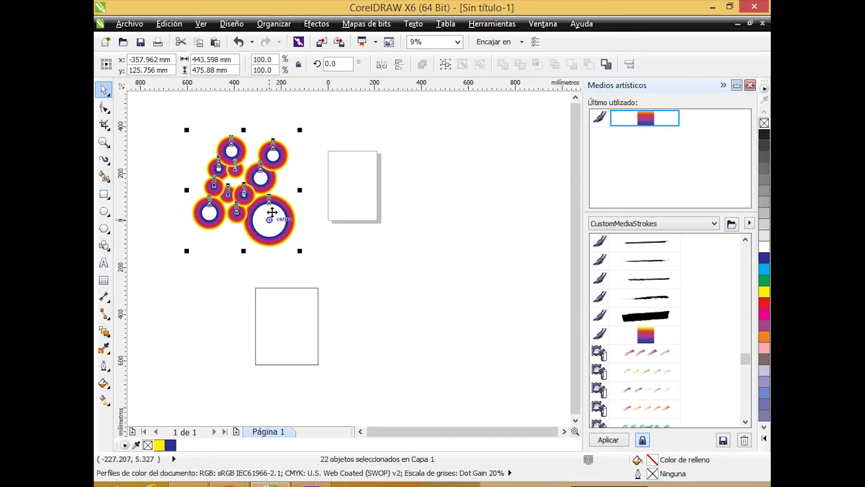
pyautogui.rightClick(271, 184)
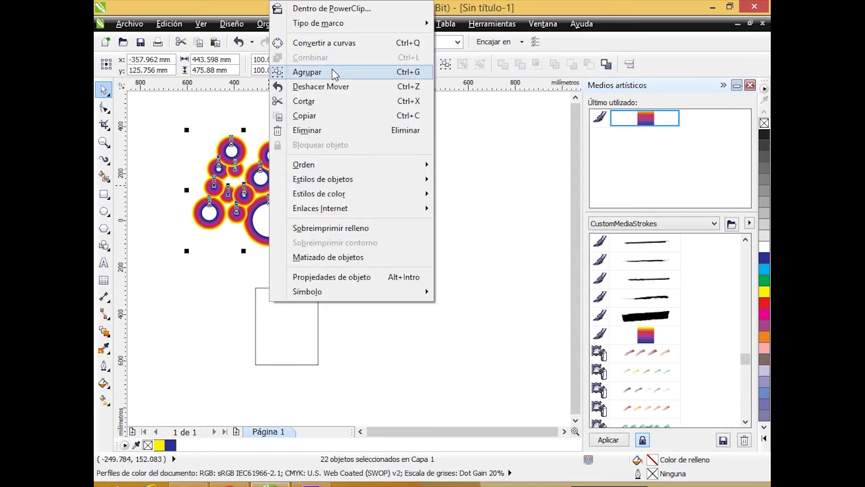
pyautogui.click(331, 71)
# Fill the large rectangle with pale yellow (C:0 M:0 Y:40 K:0) and move it over the page
pyautogui.click(290, 328)
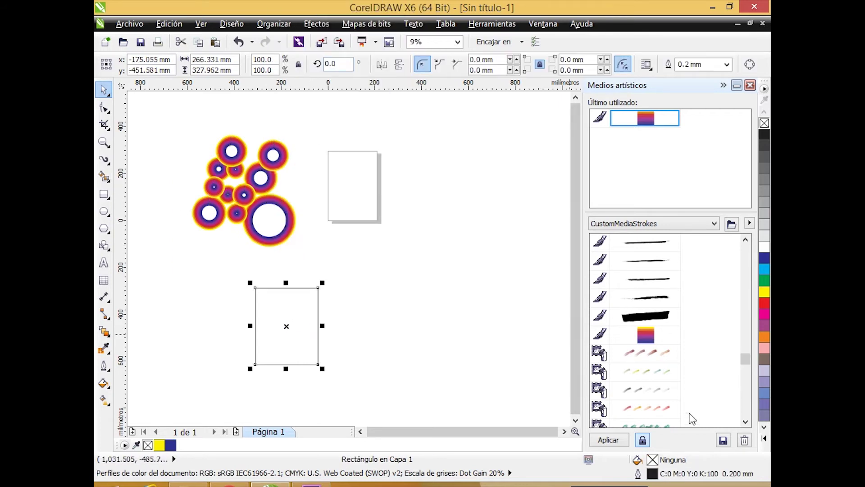
pyautogui.click(765, 438)
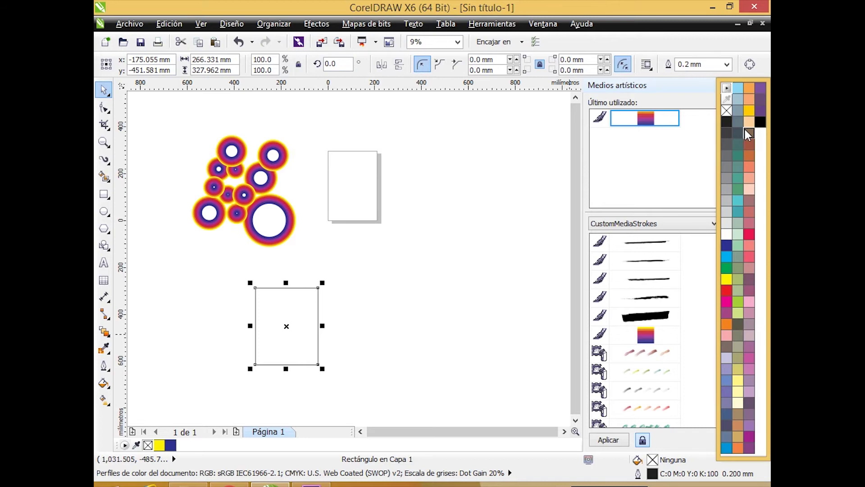
pyautogui.click(738, 392)
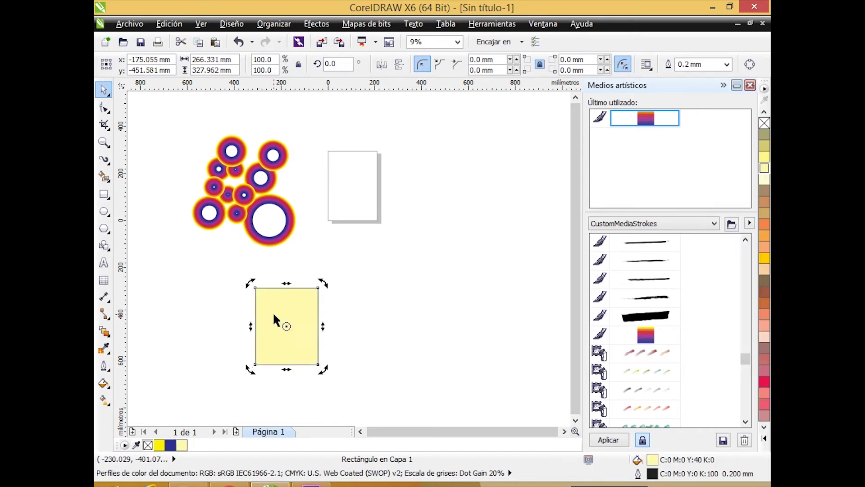
pyautogui.moveTo(281, 322); pyautogui.dragTo(346, 185)
# Move the ring group closer to the yellow rectangle and place it inside the rectangle as a PowerClip
pyautogui.scroll(2, 347, 183)
pyautogui.click(200, 235)
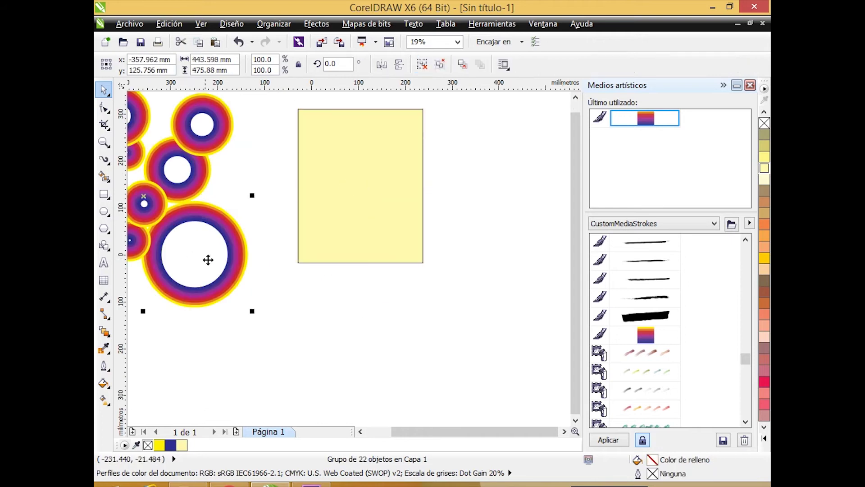
pyautogui.moveTo(209, 238); pyautogui.dragTo(252, 216)
pyautogui.click(318, 24)
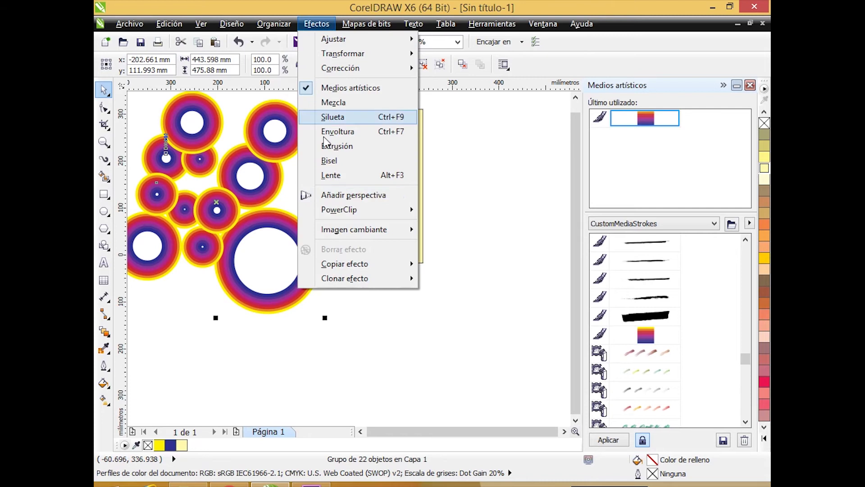
pyautogui.moveTo(343, 210)
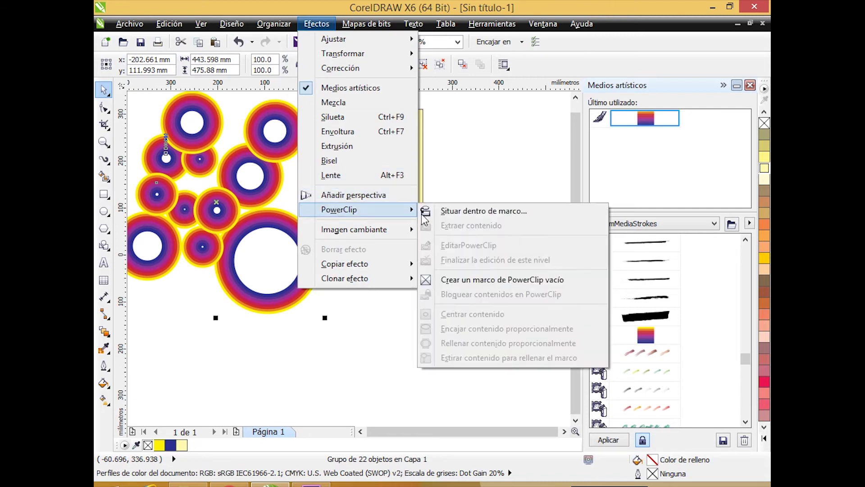
pyautogui.click(445, 211)
pyautogui.click(334, 182)
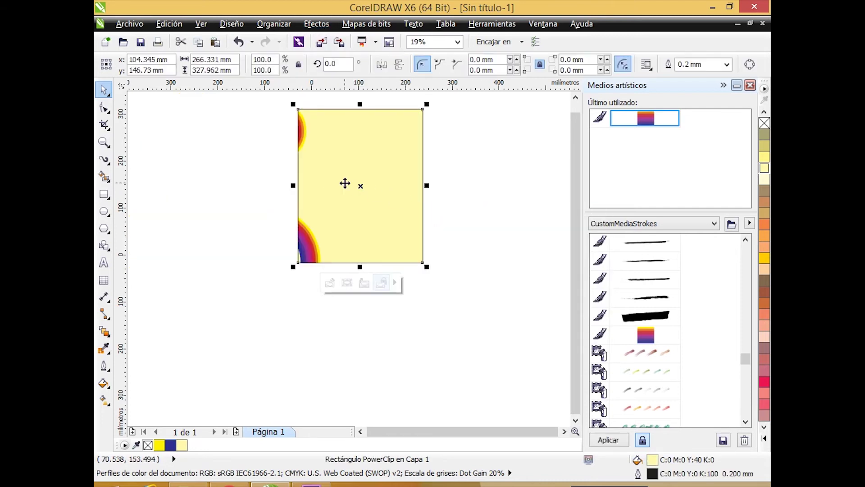
# Edit the PowerClip contents, moving the ring group so it covers the whole rectangle, and finish editing this level
pyautogui.rightClick(345, 183)
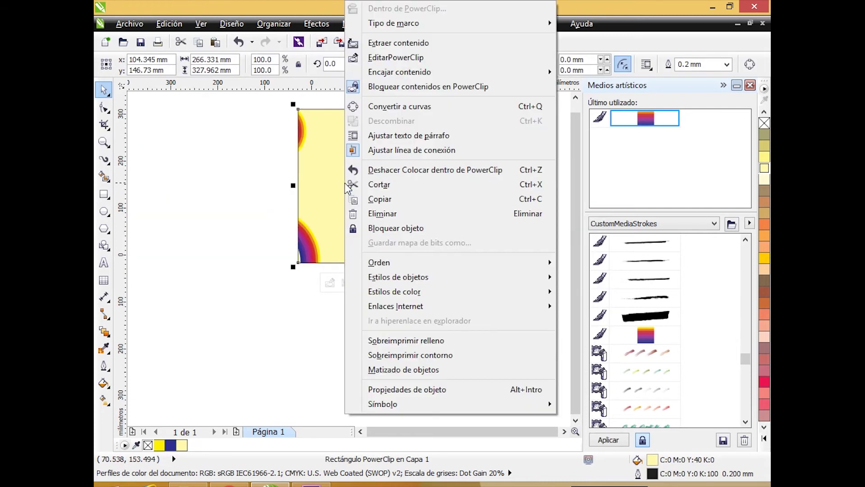
pyautogui.click(431, 66)
pyautogui.click(205, 214)
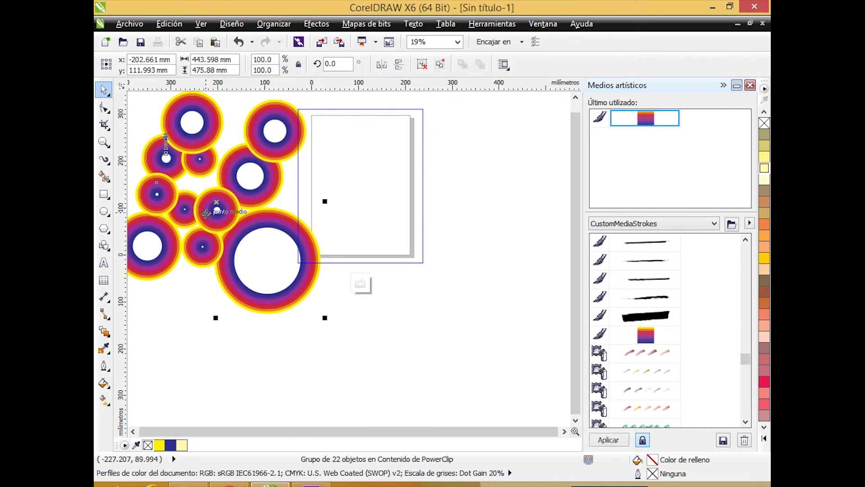
pyautogui.moveTo(205, 215); pyautogui.dragTo(338, 213)
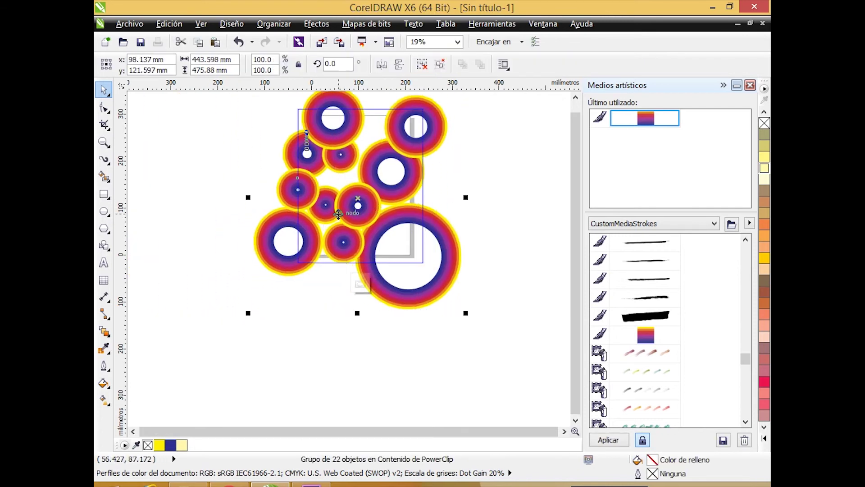
pyautogui.rightClick(338, 214)
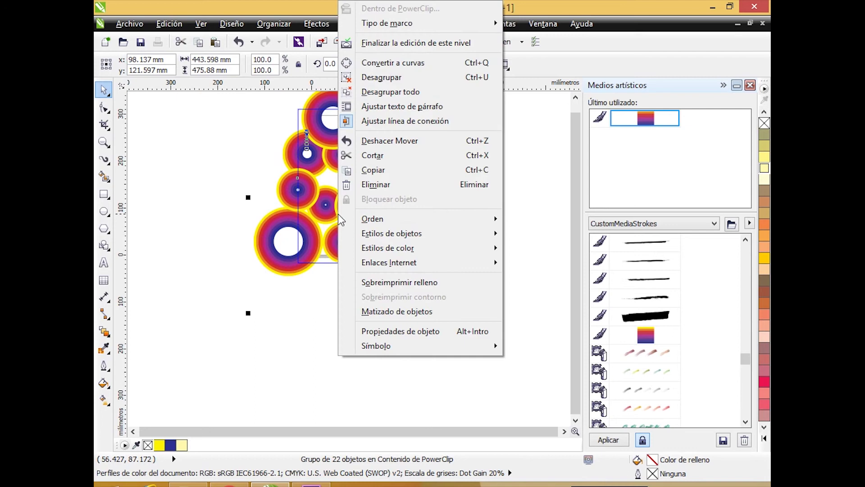
pyautogui.click(405, 43)
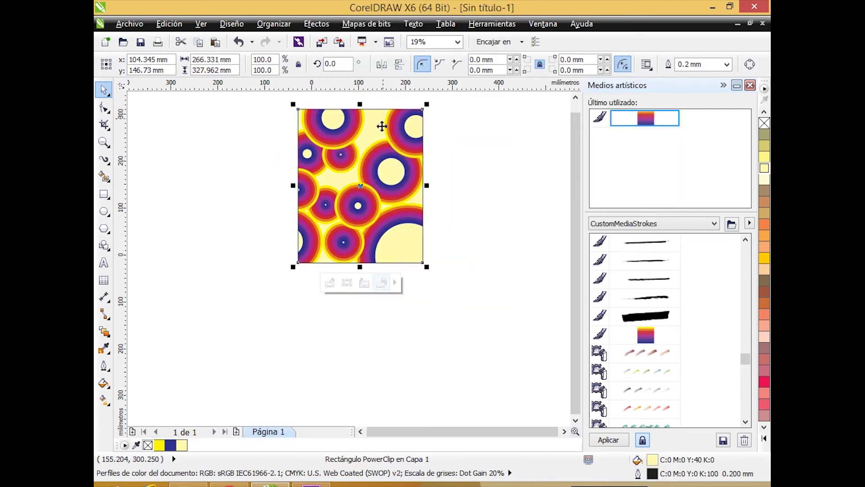
# Move the PowerClip rectangle down and round all its corners with a 20 mm radius
pyautogui.moveTo(365, 190); pyautogui.dragTo(361, 233)
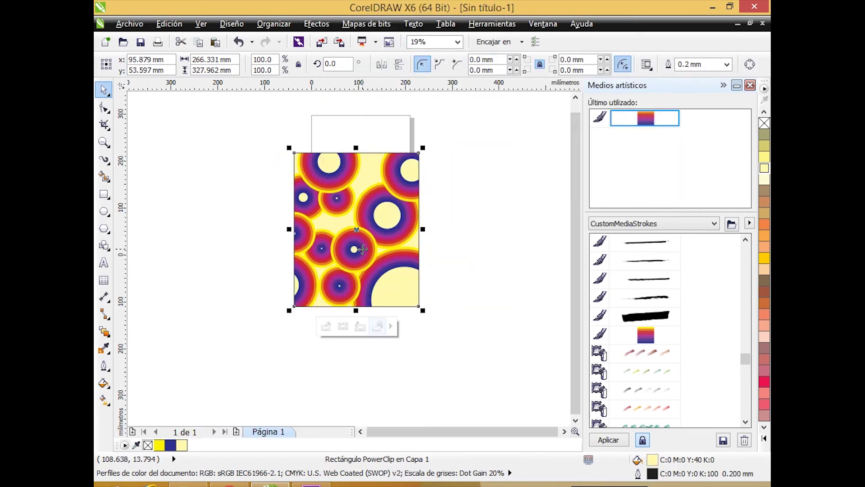
pyautogui.click(516, 58)
pyautogui.click(517, 58)
pyautogui.click(517, 58)
pyautogui.click(517, 58)
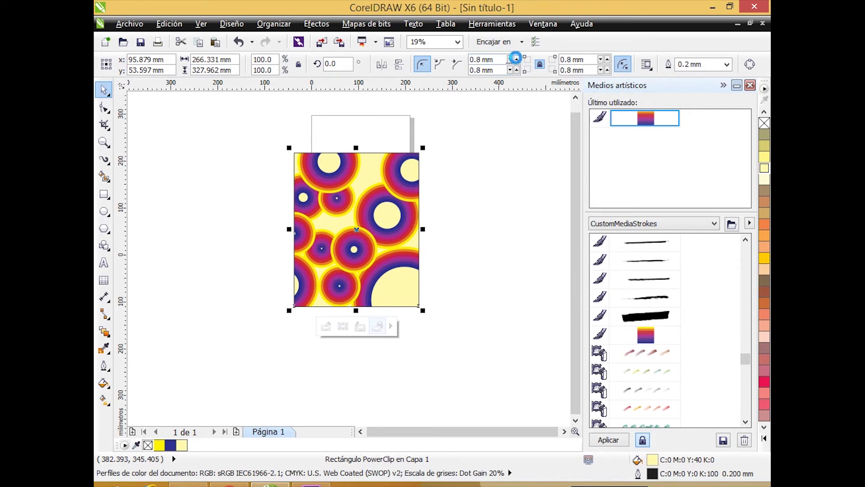
pyautogui.click(517, 58)
pyautogui.click(499, 60)
pyautogui.write('10')
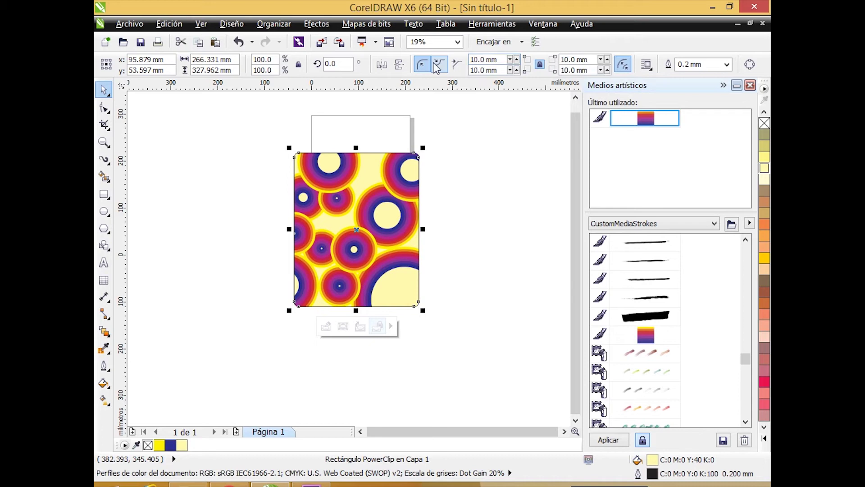
pyautogui.press('Return')
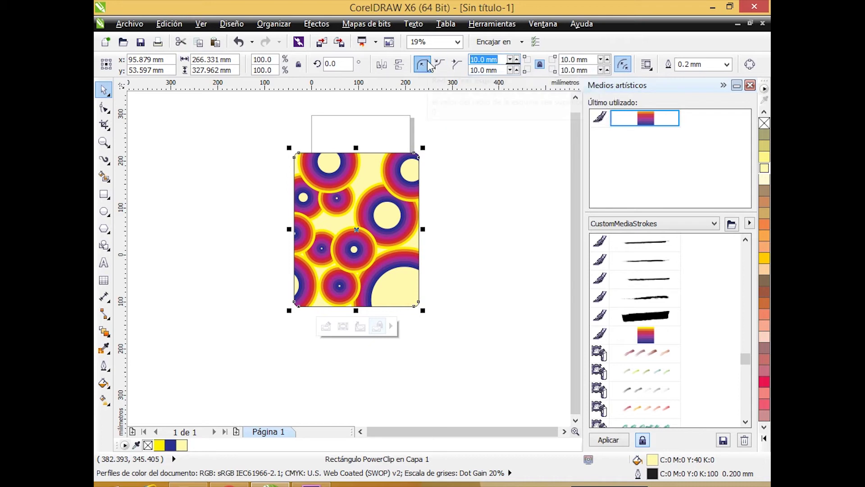
pyautogui.write('20')
pyautogui.press('Return')
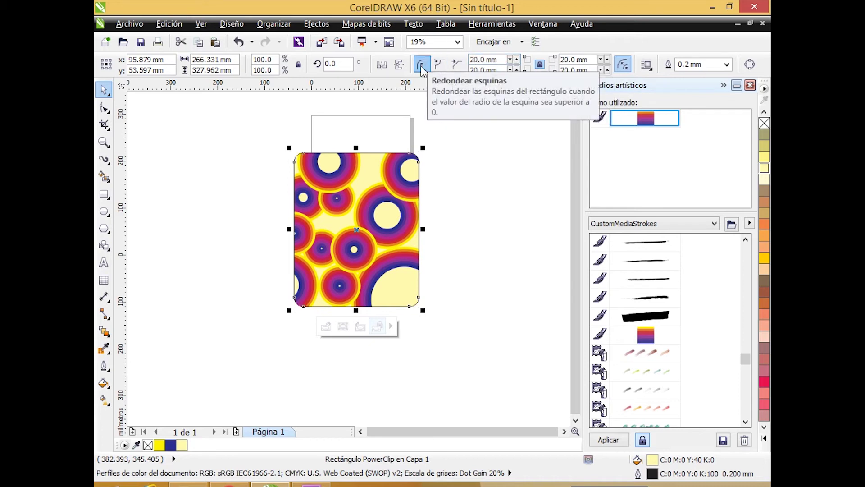
pyautogui.click(239, 181)
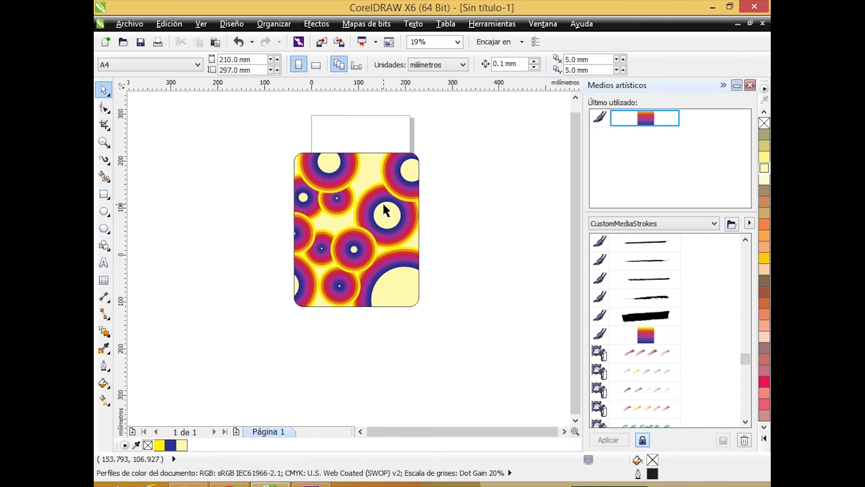
# Move the rounded PowerClip rectangle off the page into the empty area on its left
pyautogui.moveTo(383, 201); pyautogui.dragTo(279, 192)
pyautogui.scroll(3, 279, 192)
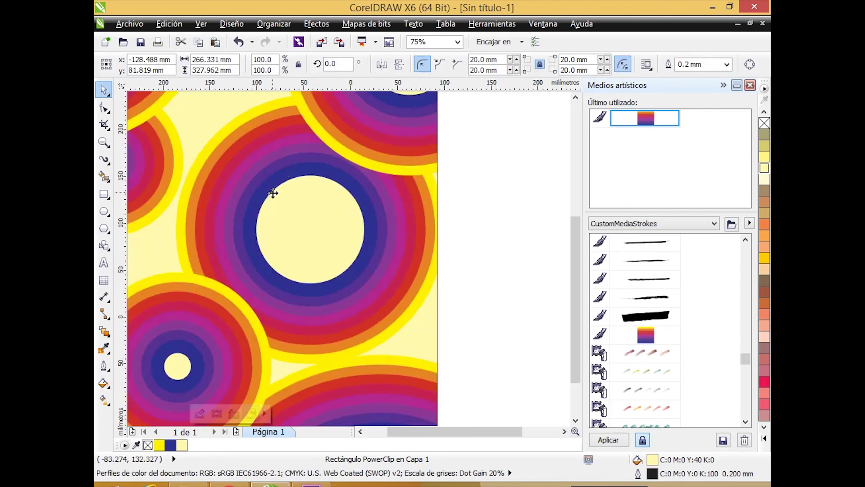
pyautogui.scroll(-3, 269, 199)
pyautogui.hscroll(-4, 270, 209)
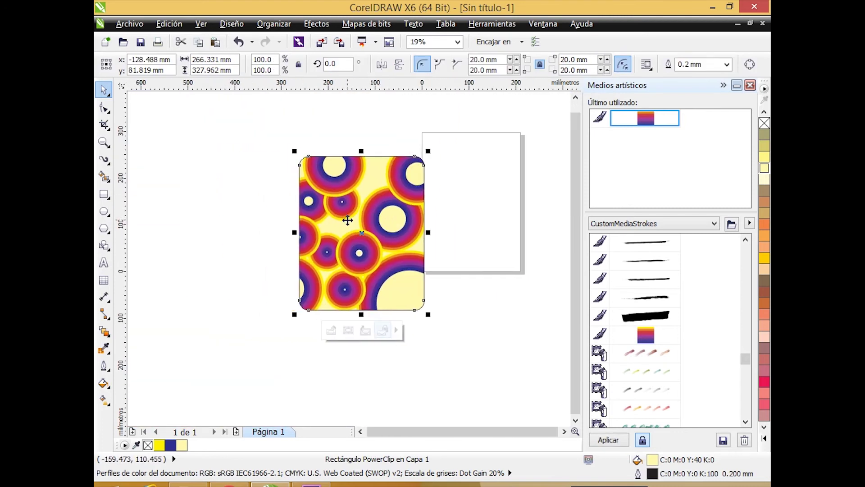
pyautogui.scroll(1, 346, 219)
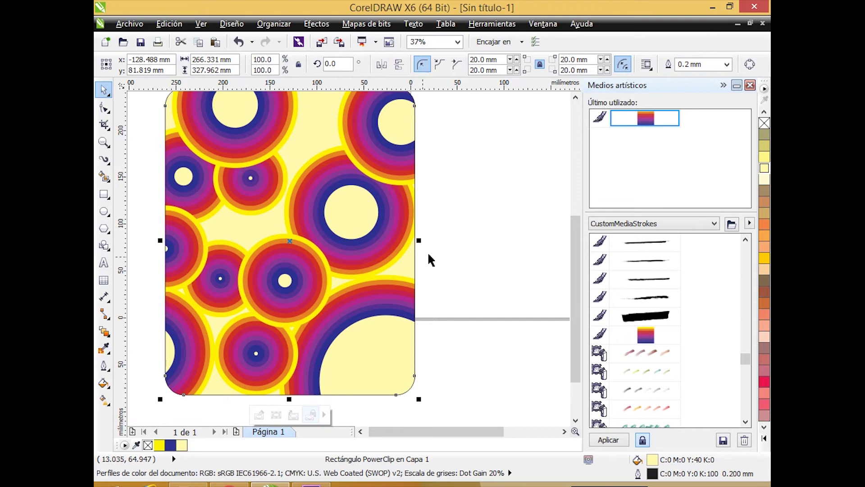
# Give the rectangle a 4.0 mm outline in the same pale yellow as its fill (C:0 M:0 Y:40 K:0)
pyautogui.click(727, 65)
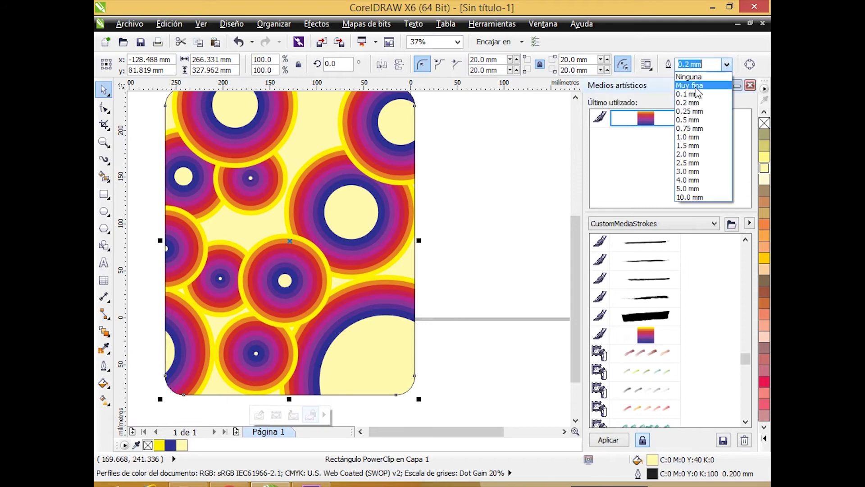
pyautogui.click(684, 162)
pyautogui.click(727, 64)
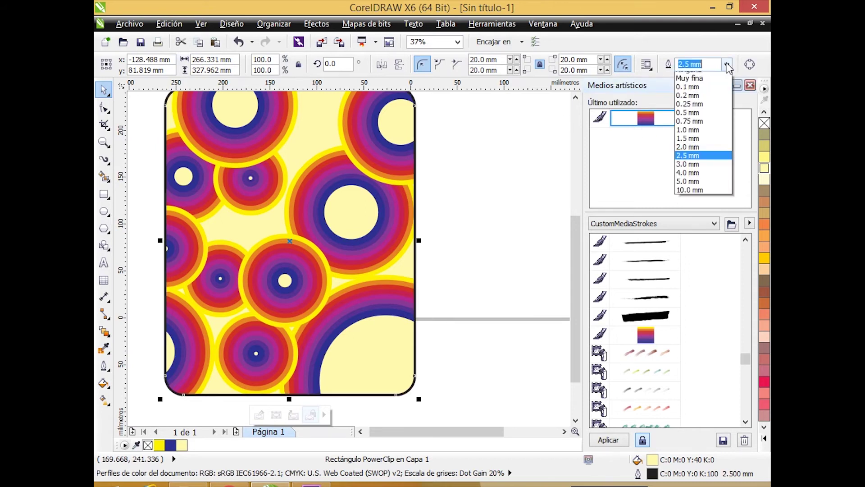
pyautogui.click(694, 181)
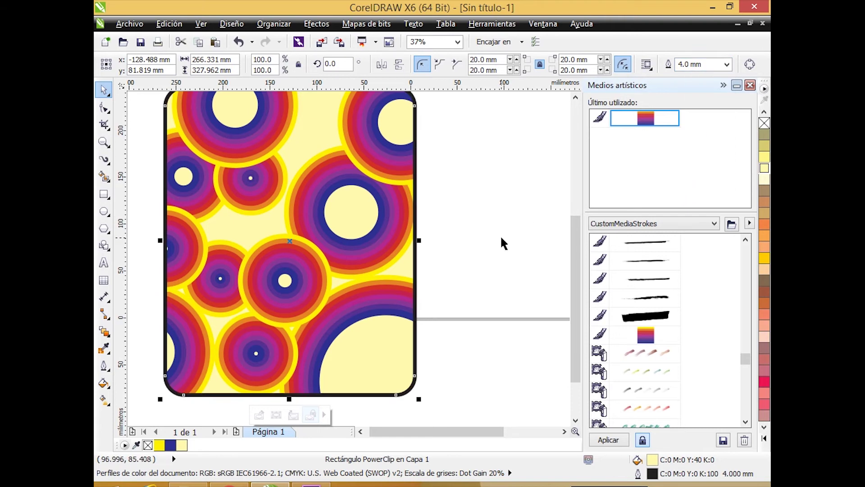
pyautogui.rightClick(762, 170)
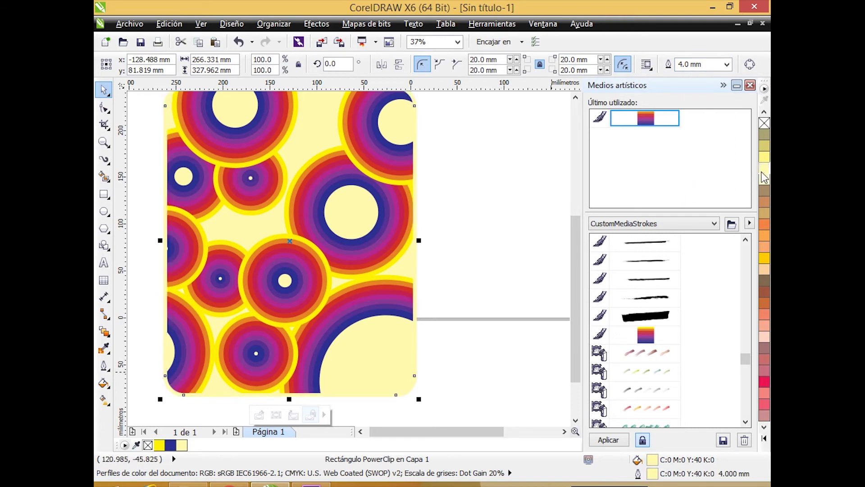
pyautogui.click(453, 314)
# Move the rounded rectangle back so it covers the page, and close the Artistic Media docker
pyautogui.moveTo(361, 301); pyautogui.dragTo(500, 279)
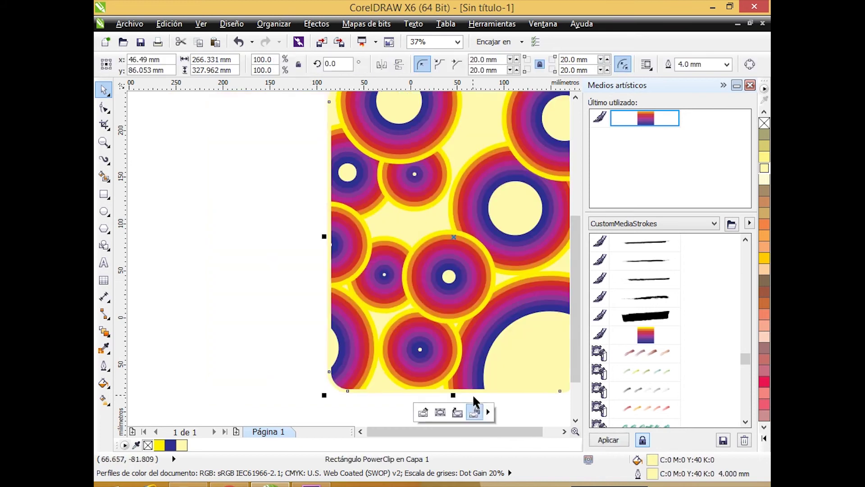
pyautogui.moveTo(480, 429); pyautogui.dragTo(495, 429)
pyautogui.moveTo(576, 309); pyautogui.dragTo(575, 284)
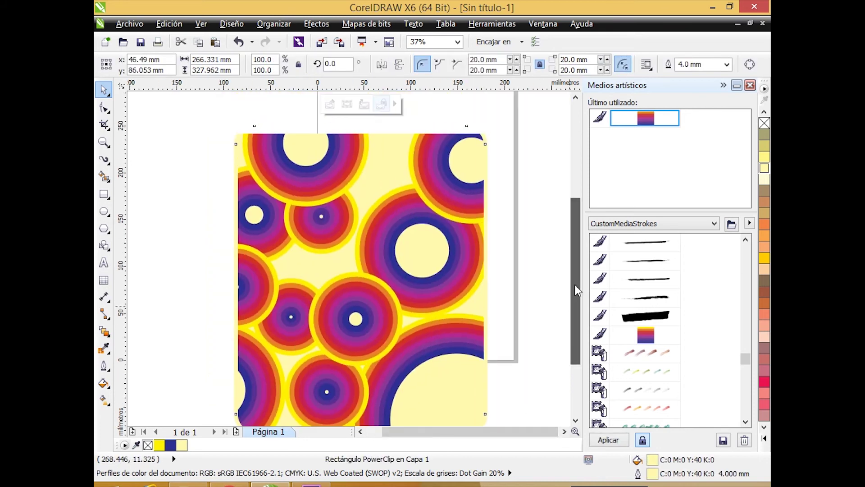
pyautogui.click(750, 86)
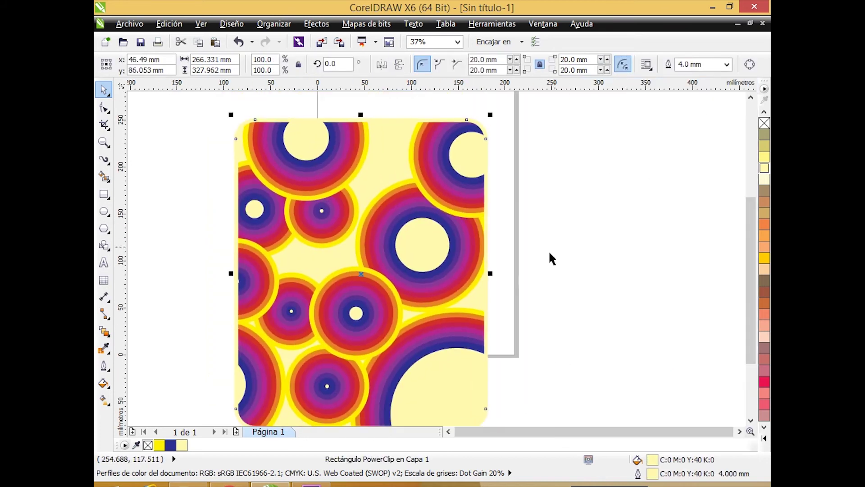
pyautogui.moveTo(750, 275); pyautogui.dragTo(750, 223)
pyautogui.moveTo(383, 334); pyautogui.dragTo(440, 281)
pyautogui.moveTo(752, 259); pyautogui.dragTo(747, 285)
pyautogui.click(587, 306)
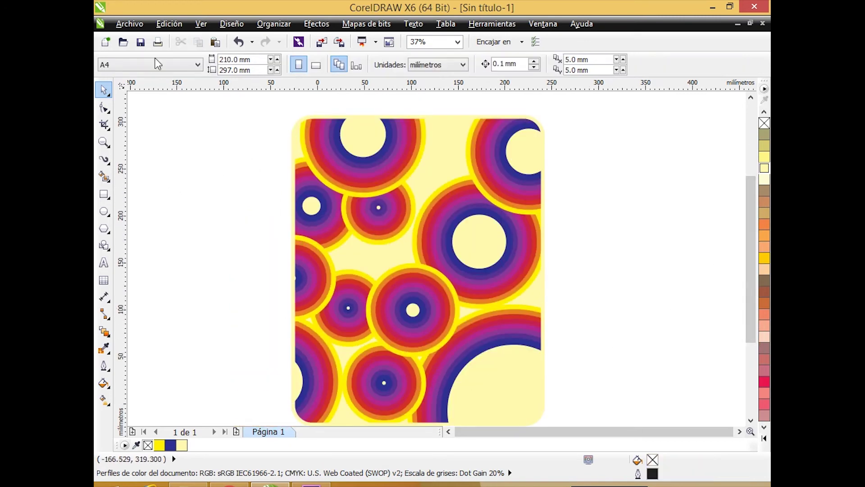
# Import the image modelo from the Imágenes folder and place it at original size over the ring pattern
pyautogui.click(129, 23)
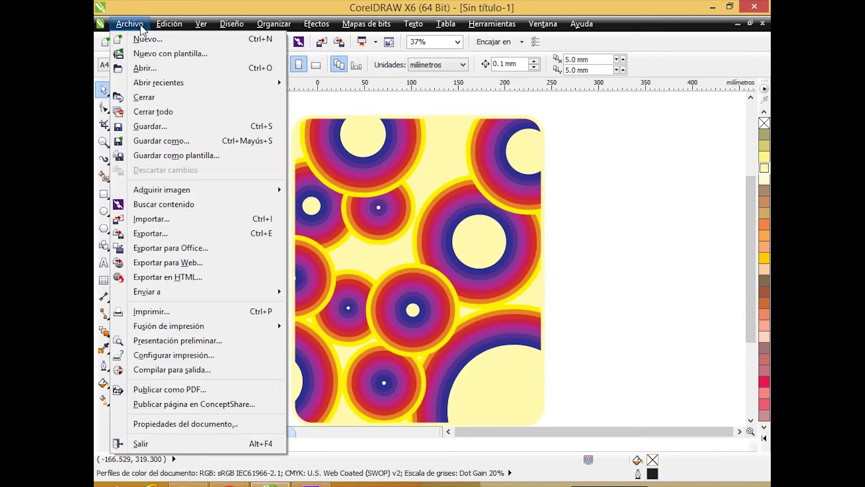
pyautogui.click(147, 219)
pyautogui.click(368, 180)
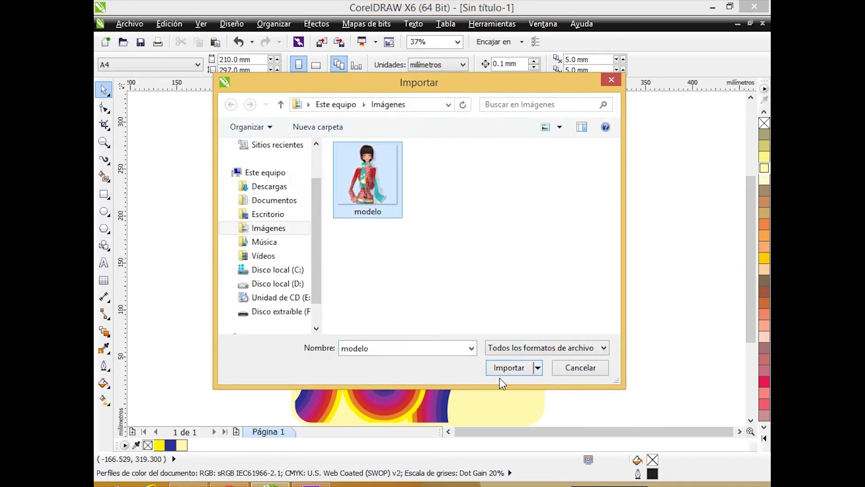
pyautogui.click(510, 372)
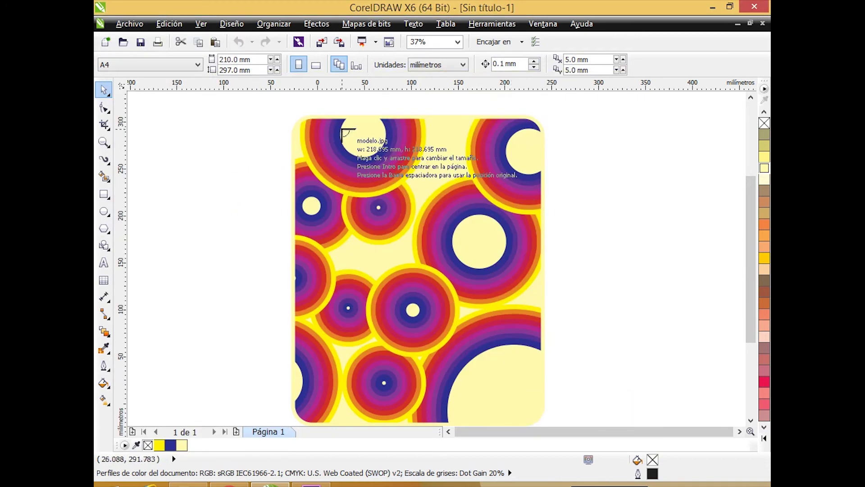
pyautogui.click(338, 126)
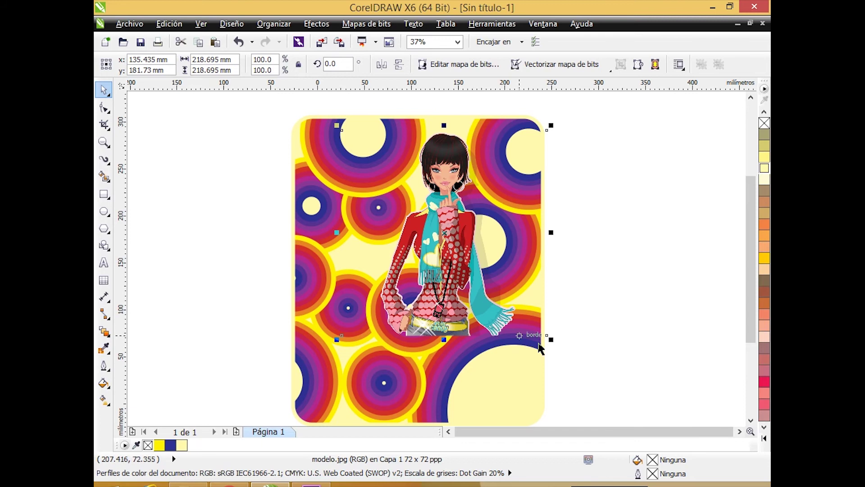
# Move the model image toward the rectangle's lower right area and enlarge it proportionally to about 258 mm wide
pyautogui.moveTo(751, 277); pyautogui.dragTo(751, 313)
pyautogui.moveTo(434, 168); pyautogui.dragTo(454, 263)
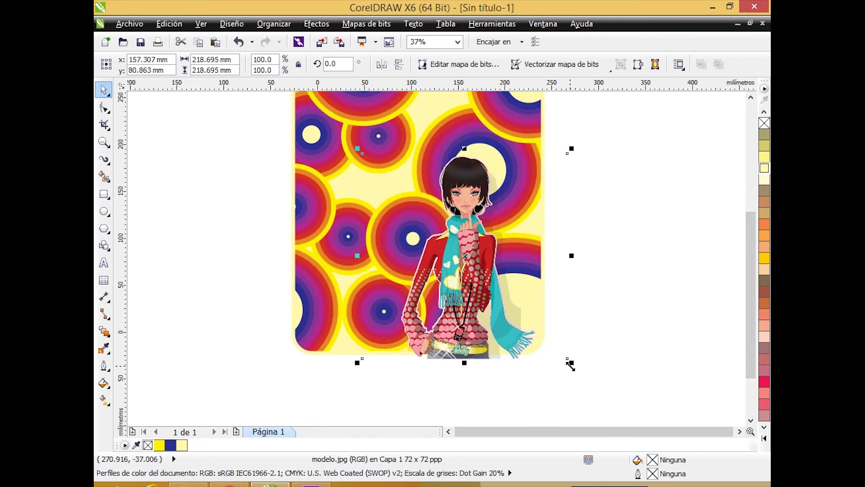
pyautogui.moveTo(571, 364); pyautogui.dragTo(591, 383)
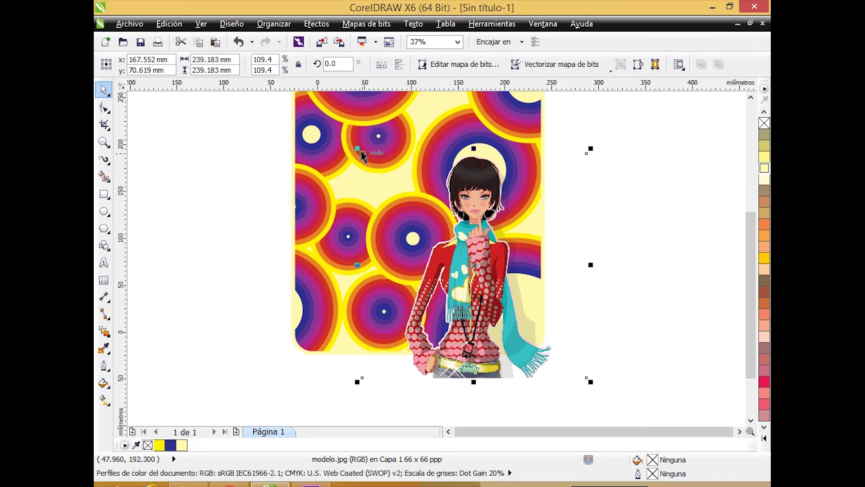
pyautogui.moveTo(356, 148); pyautogui.dragTo(344, 128)
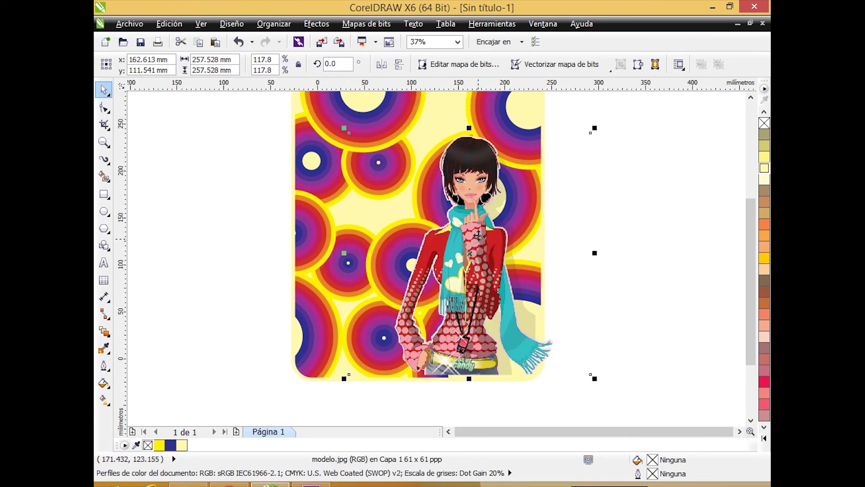
# Convert the model image to a 300 ppp CMYK (32-bit) bitmap with anti-aliasing and a transparent background
pyautogui.click(366, 24)
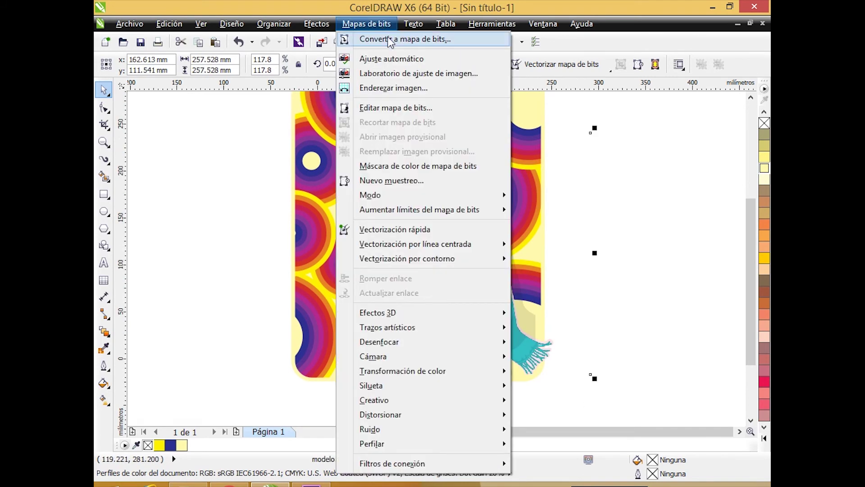
pyautogui.click(390, 41)
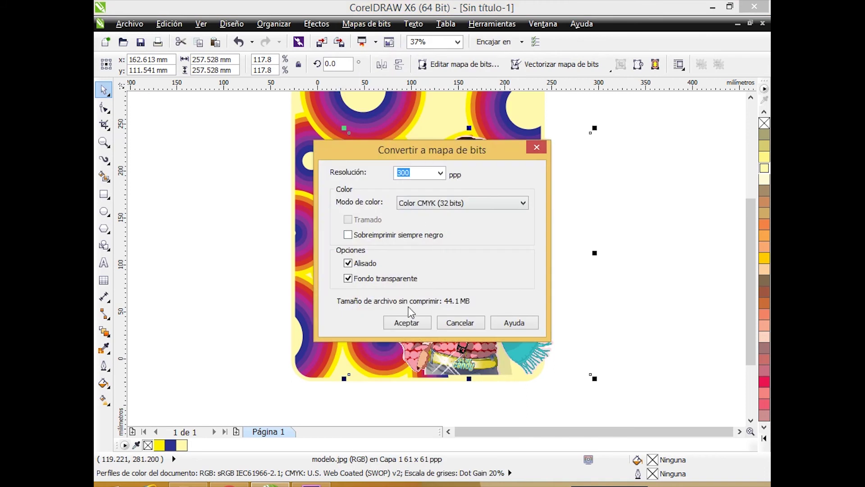
pyautogui.click(408, 323)
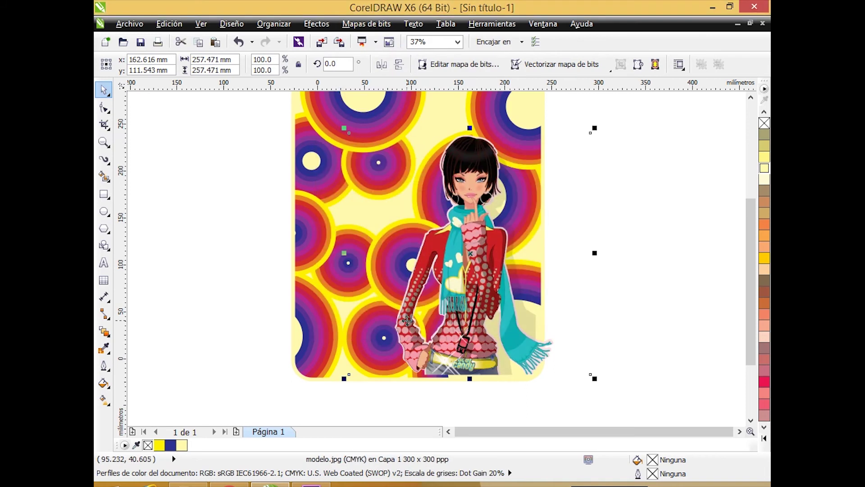
# Move the model image slightly down and left so the figure rests on the rectangle's lower edge, and deselect it
pyautogui.moveTo(461, 298); pyautogui.dragTo(450, 321)
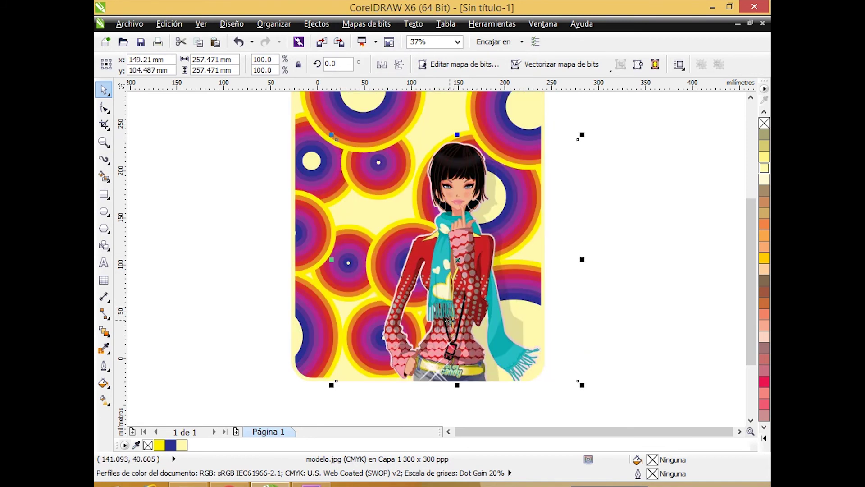
pyautogui.click(614, 349)
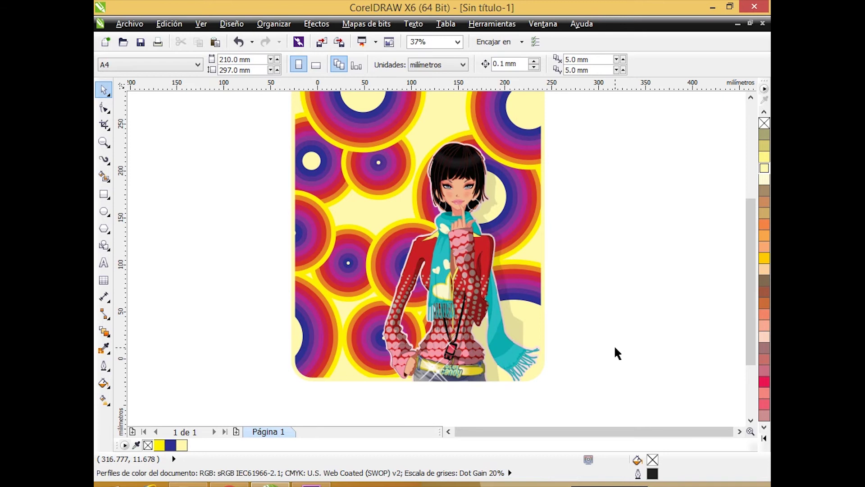
pyautogui.scroll(-3, 614, 345)
pyautogui.scroll(1, 580, 280)
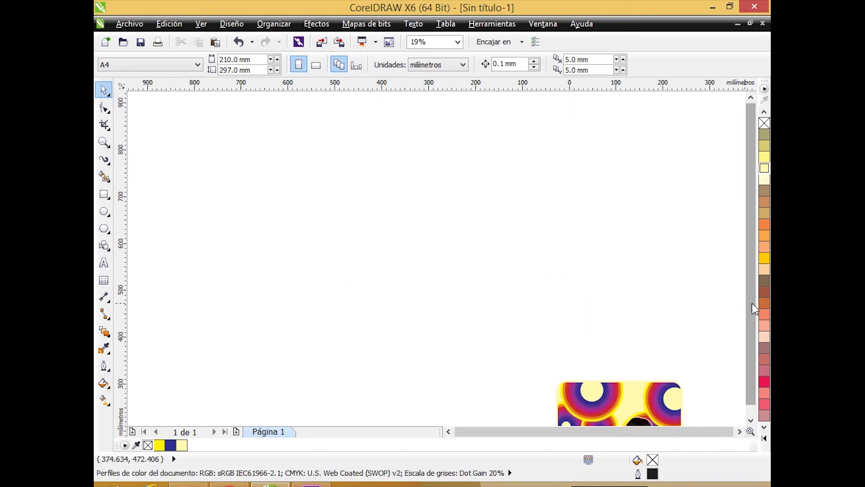
# Add the artistic text "musica" in the empty area to the left of the ring-patterned rectangle
pyautogui.scroll(-2, 679, 303)
pyautogui.scroll(2, 661, 272)
pyautogui.scroll(-1, 647, 278)
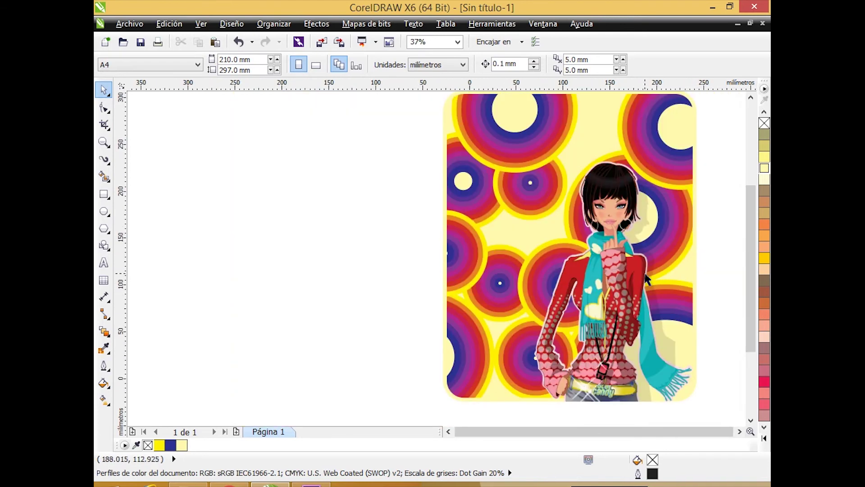
pyautogui.scroll(1, 647, 280)
pyautogui.scroll(-1, 402, 347)
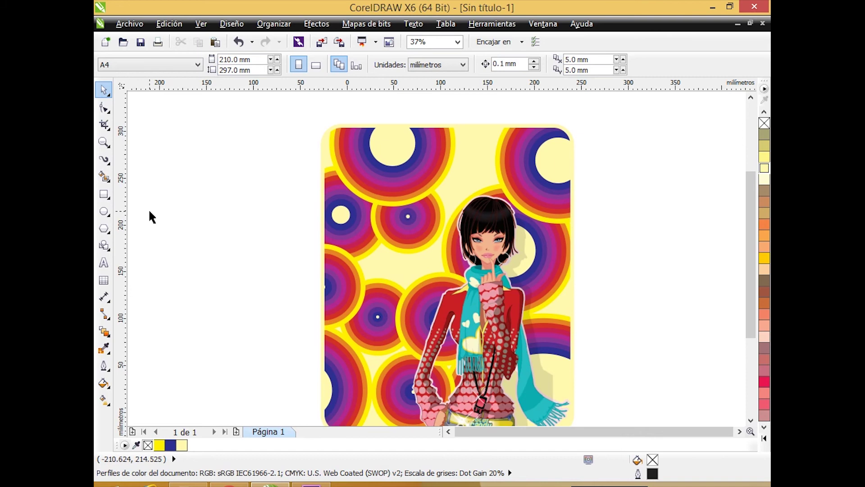
pyautogui.click(104, 262)
pyautogui.click(173, 247)
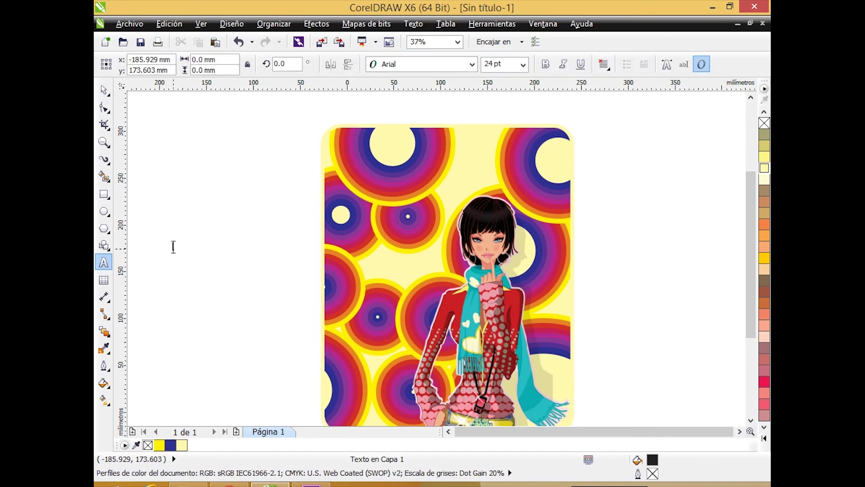
pyautogui.write('musica')
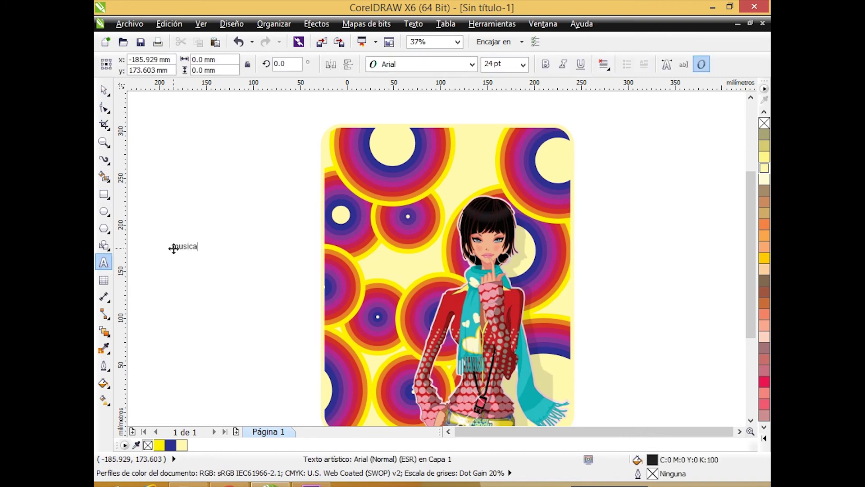
pyautogui.hotkey('ctrl', 'space')
# Set the font of the musica text to Raavi
pyautogui.click(399, 65)
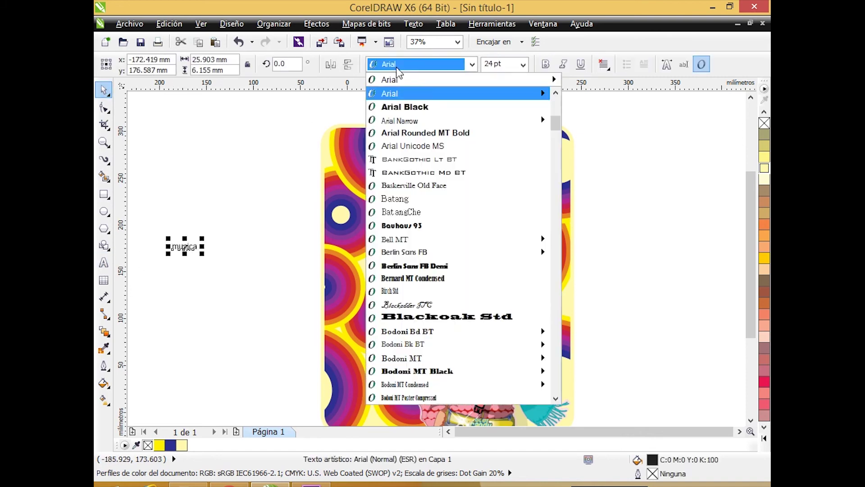
pyautogui.write('r')
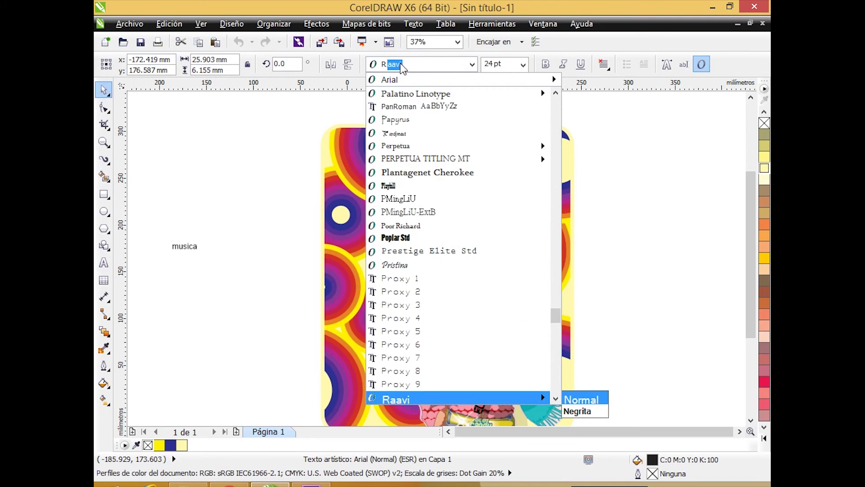
pyautogui.press('Return')
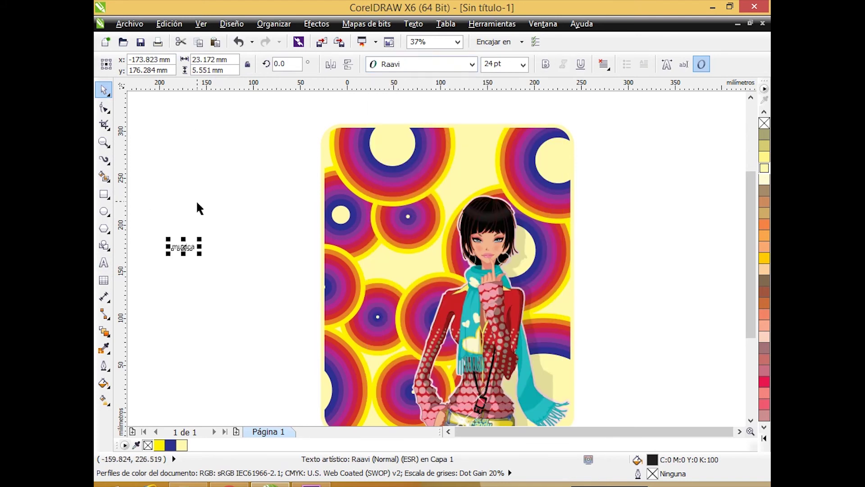
# Enlarge the musica text proportionally to about 117 mm wide and change its font to Ravie
pyautogui.moveTo(199, 239); pyautogui.dragTo(289, 203)
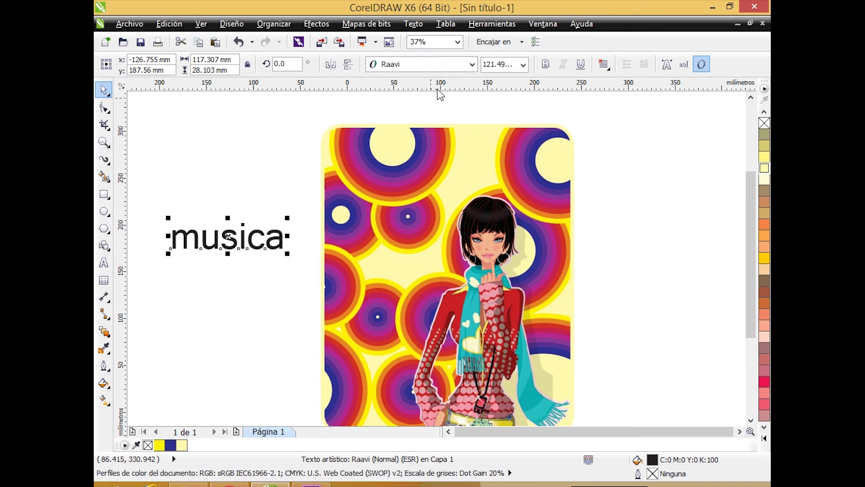
pyautogui.click(472, 64)
pyautogui.moveTo(418, 96)
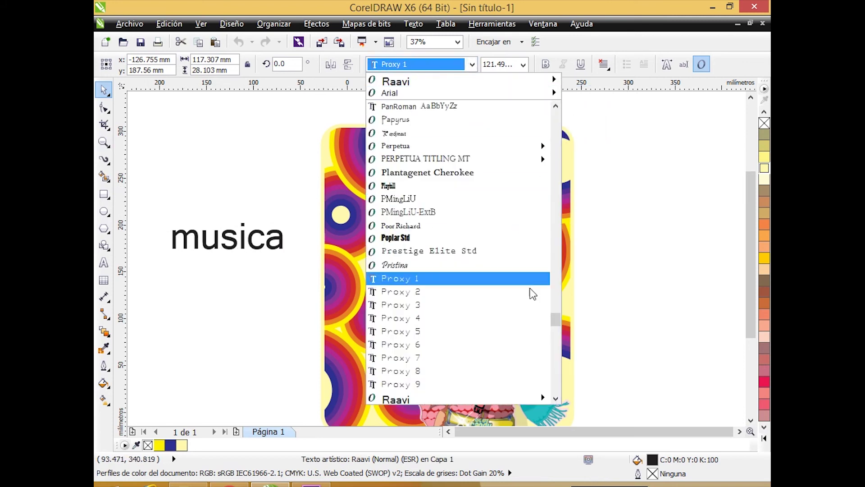
pyautogui.moveTo(555, 319)
pyautogui.mouseDown()
pyautogui.moveTo(556, 353)
pyautogui.moveTo(556, 329)
pyautogui.mouseUp()
pyautogui.click(390, 212)
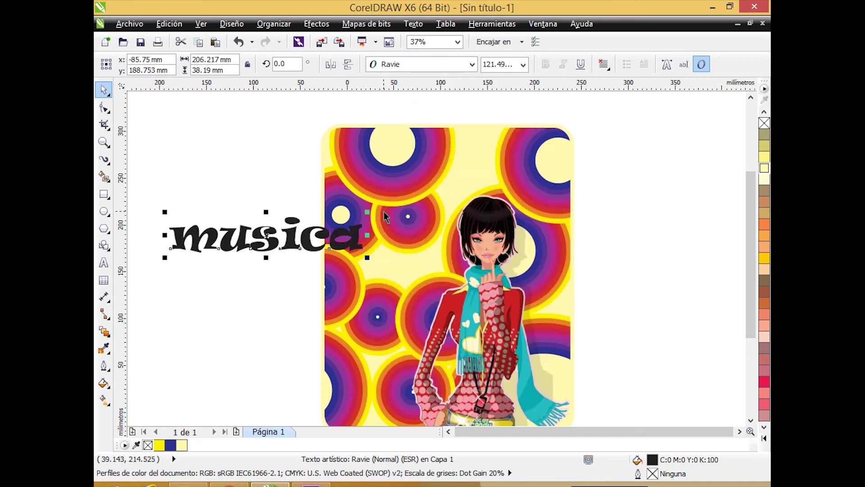
# Move the musica text up and left so it mostly clears the ring-patterned rectangle
pyautogui.moveTo(276, 228); pyautogui.dragTo(228, 221)
pyautogui.click(229, 223)
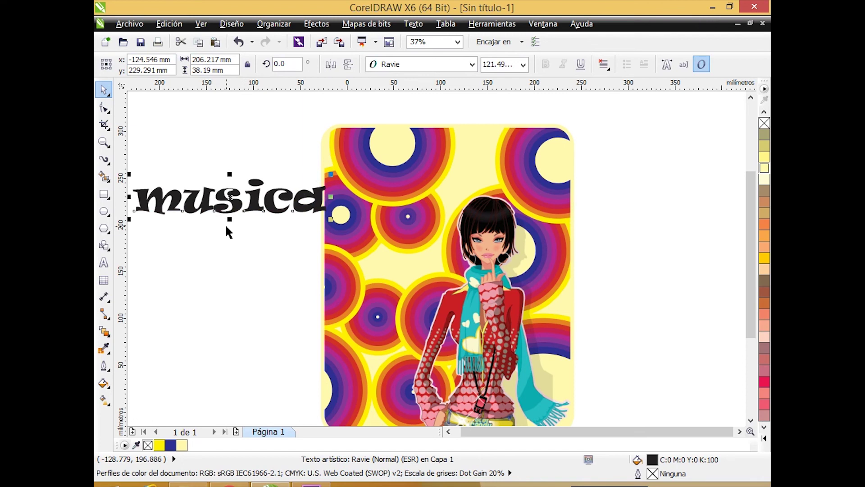
pyautogui.rightClick(227, 231)
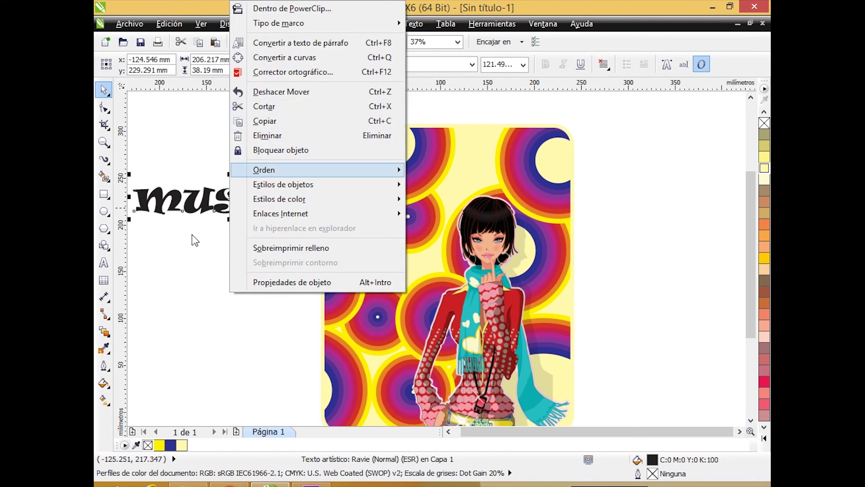
pyautogui.click(200, 208)
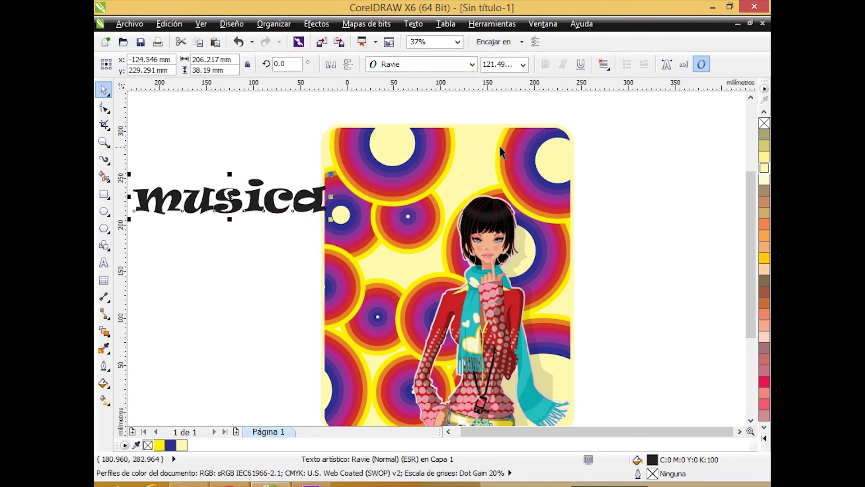
# Give the musica text a 1.5 mm outline and colour the outline pure yellow
pyautogui.click(103, 372)
pyautogui.click(131, 315)
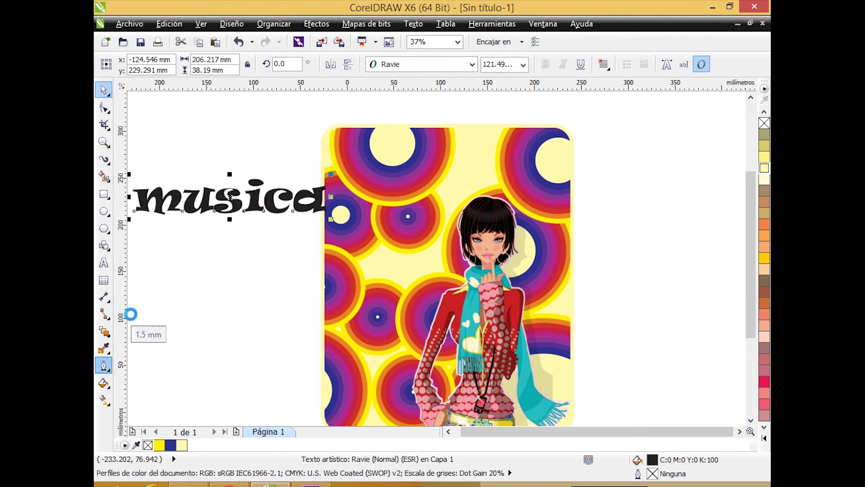
pyautogui.rightClick(764, 174)
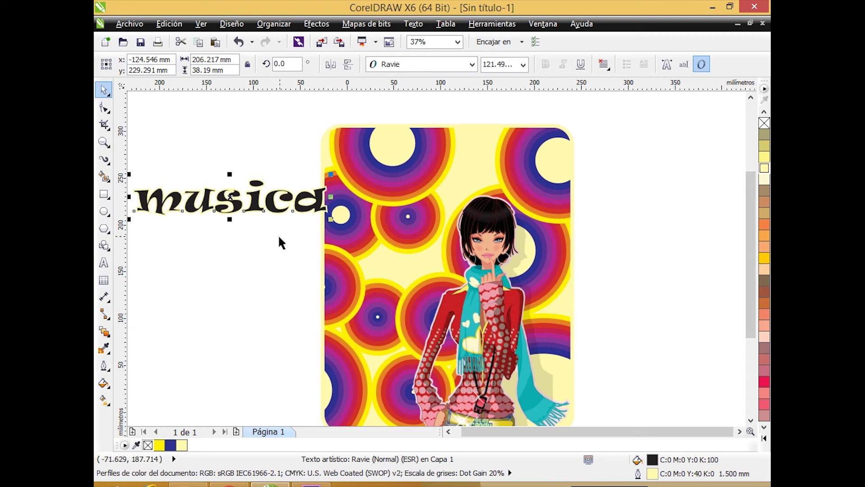
pyautogui.click(764, 439)
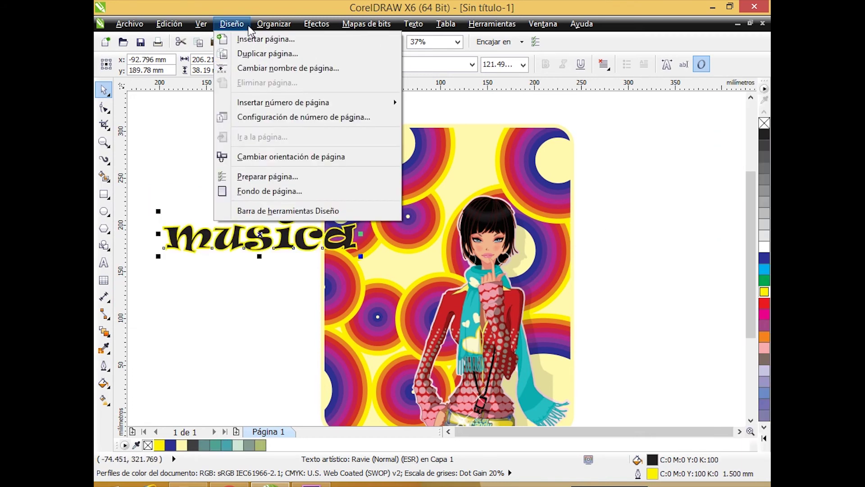
# Break the musica artistic text apart into separate letters and deselect them
pyautogui.moveTo(280, 25)
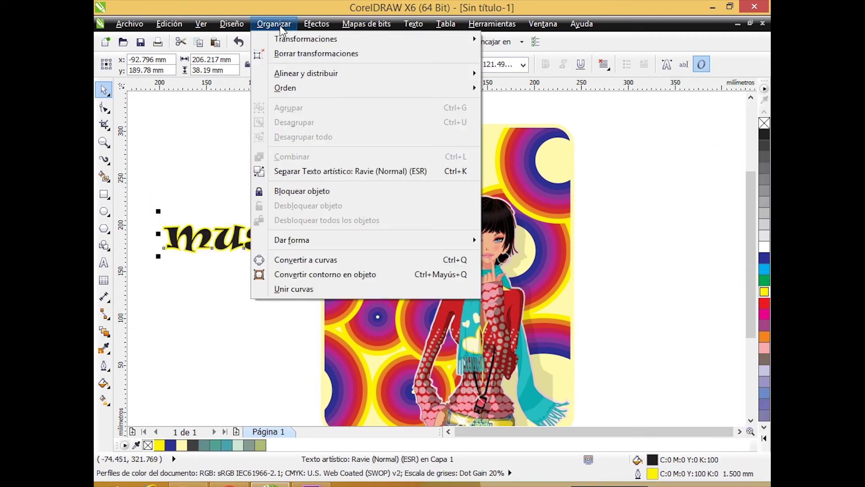
pyautogui.click(348, 170)
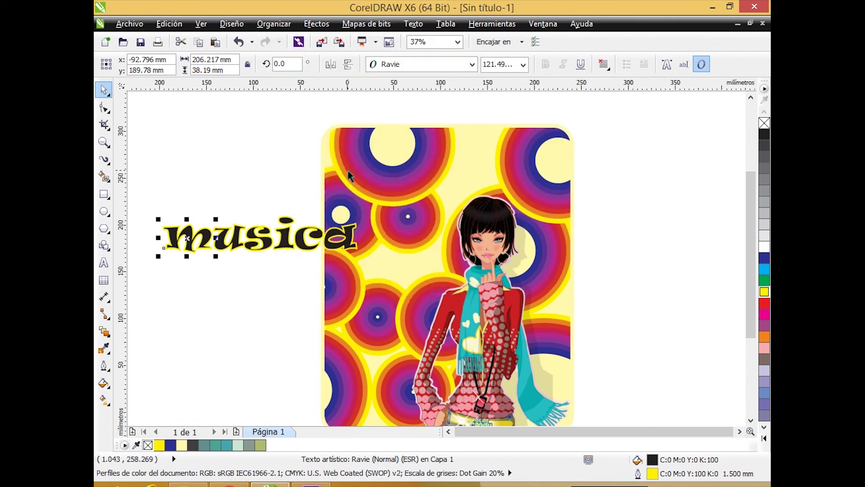
pyautogui.click(240, 299)
# Fill the letter m with red, the u with magenta and the s with light pink
pyautogui.click(197, 243)
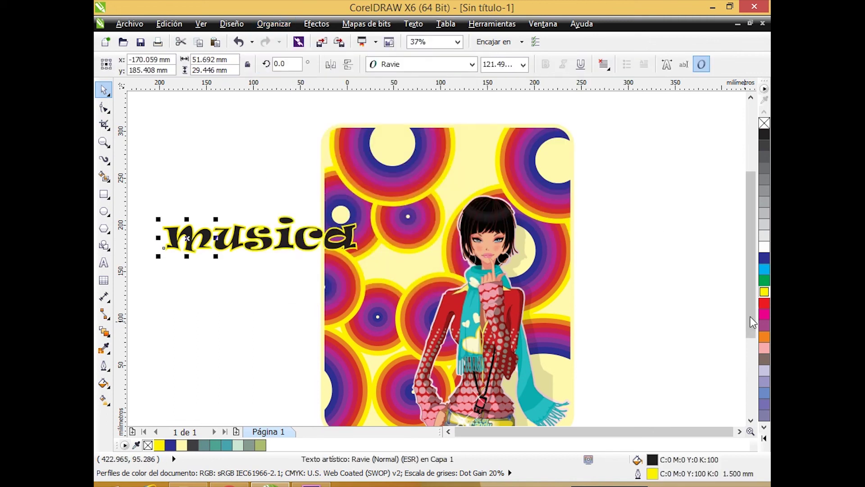
pyautogui.click(765, 303)
pyautogui.click(227, 239)
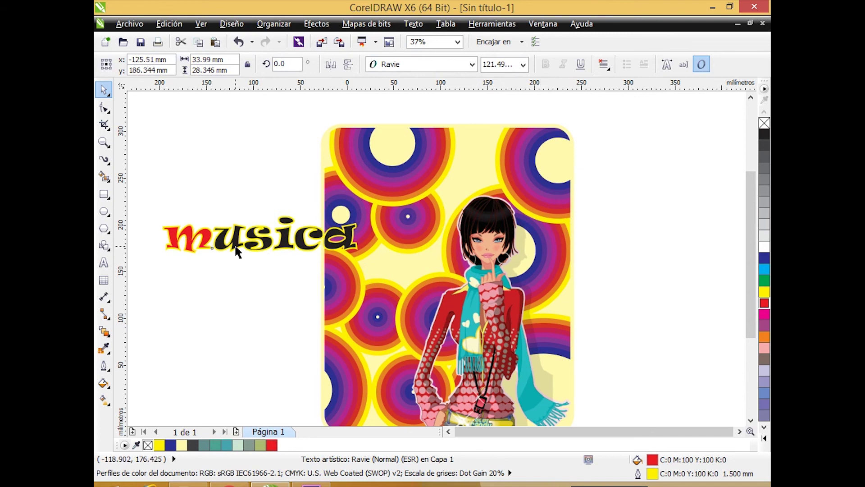
pyautogui.click(765, 314)
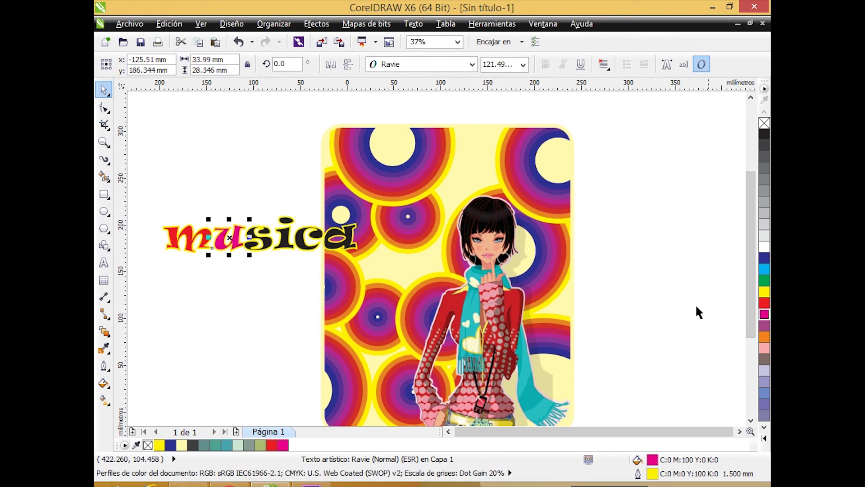
pyautogui.click(273, 247)
pyautogui.click(764, 347)
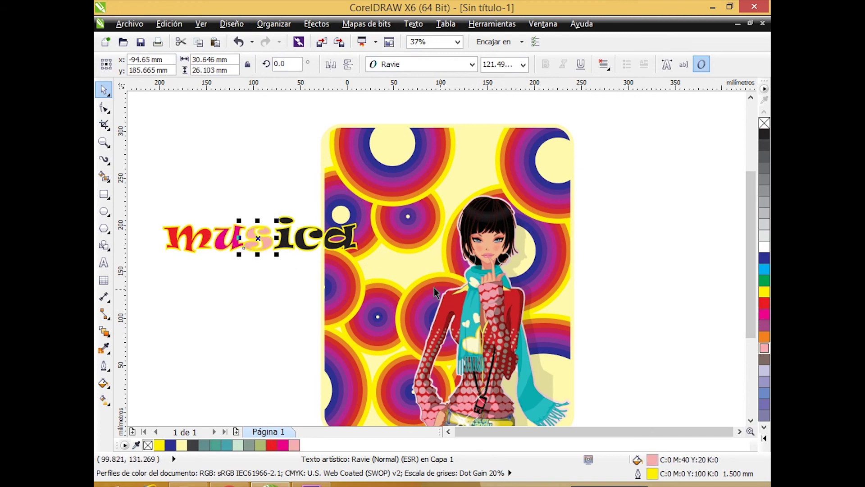
# Fill the letter i with dark blue, the c with greyish brown and the final a with green
pyautogui.click(285, 241)
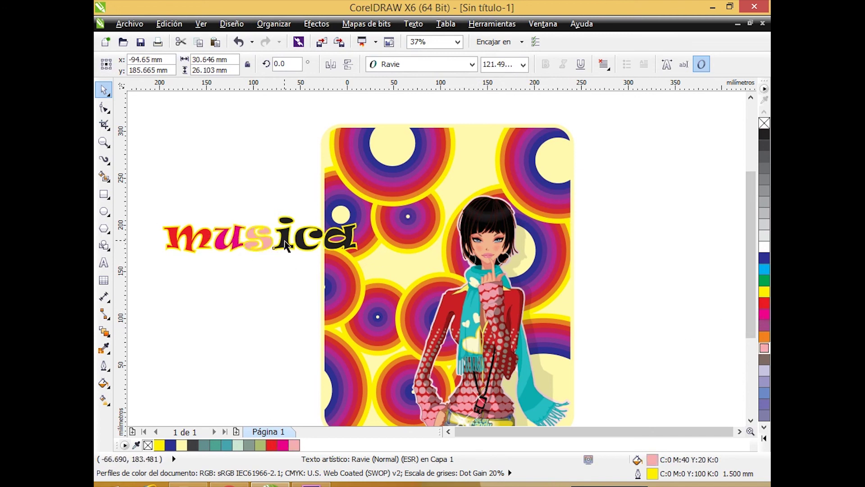
pyautogui.click(764, 259)
pyautogui.click(310, 251)
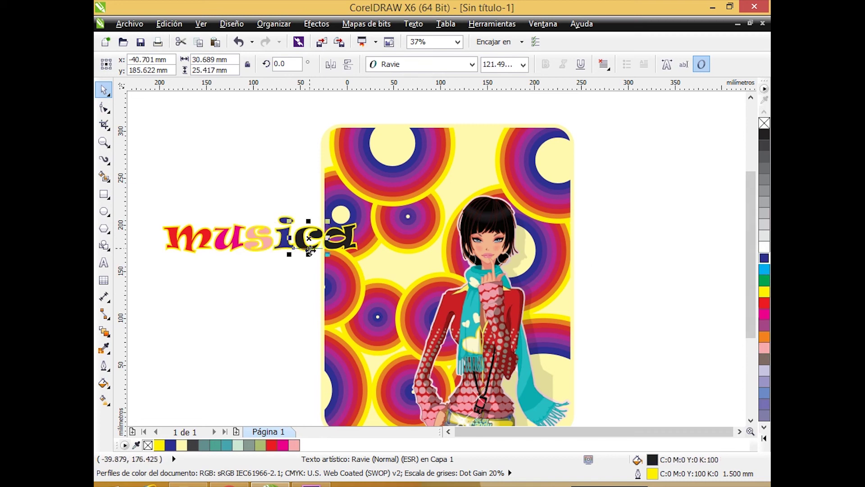
pyautogui.click(763, 359)
pyautogui.click(354, 251)
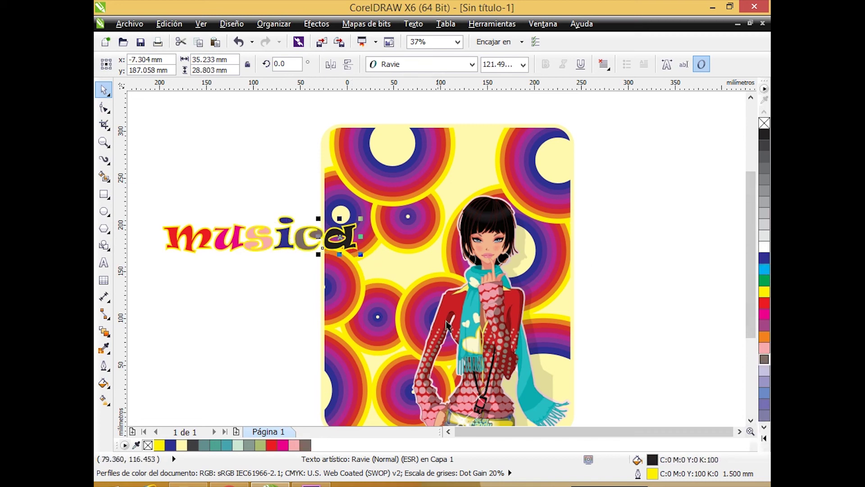
pyautogui.click(764, 438)
pyautogui.click(736, 186)
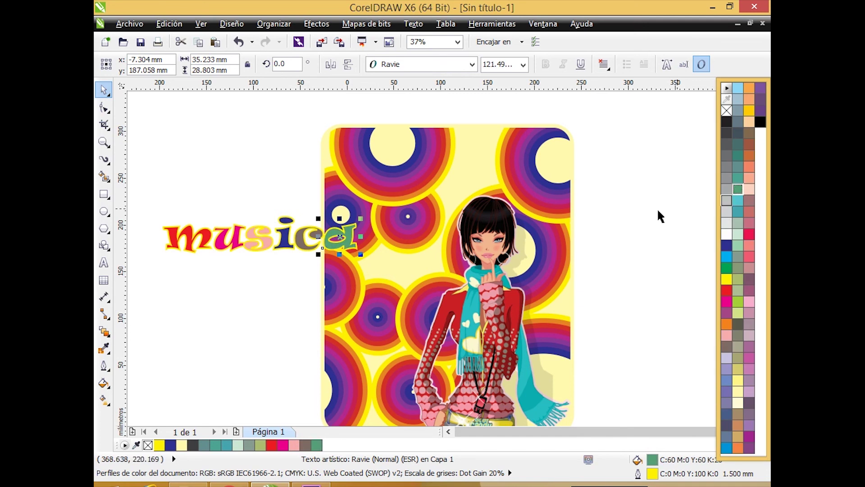
# Select all six coloured letters of musica and group them
pyautogui.click(246, 290)
pyautogui.moveTo(158, 207); pyautogui.dragTo(382, 271)
pyautogui.rightClick(281, 243)
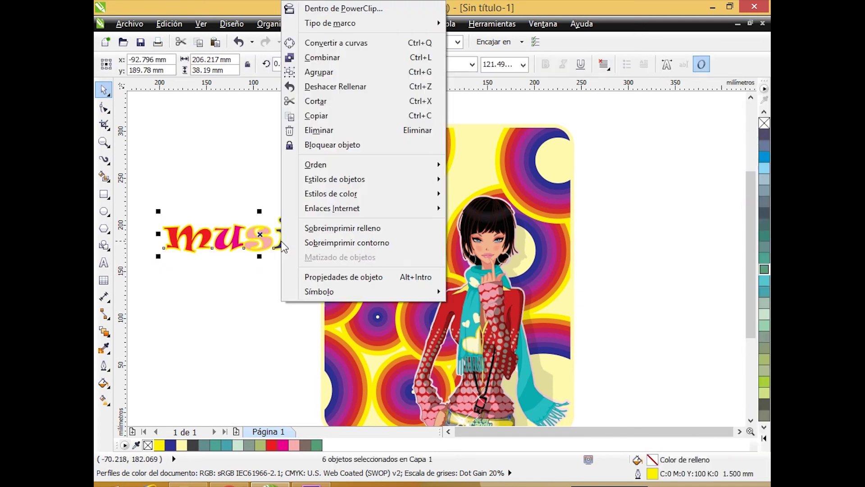
pyautogui.click(332, 71)
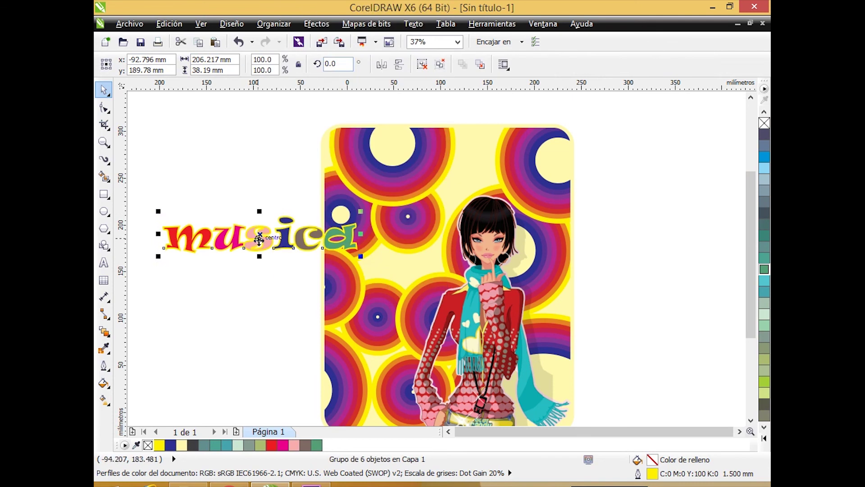
# Move the musica group above the model's head and enlarge it to about 242 mm wide, nearly spanning the rectangle
pyautogui.moveTo(259, 238); pyautogui.dragTo(444, 177)
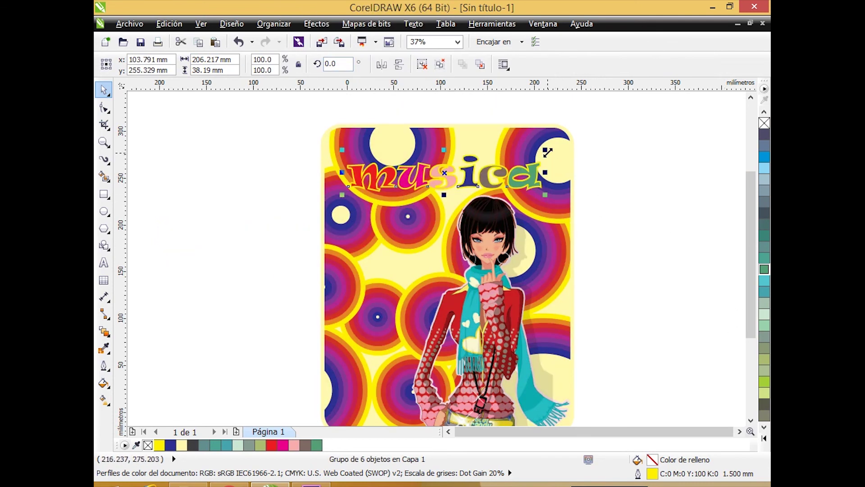
pyautogui.moveTo(548, 153); pyautogui.dragTo(566, 147)
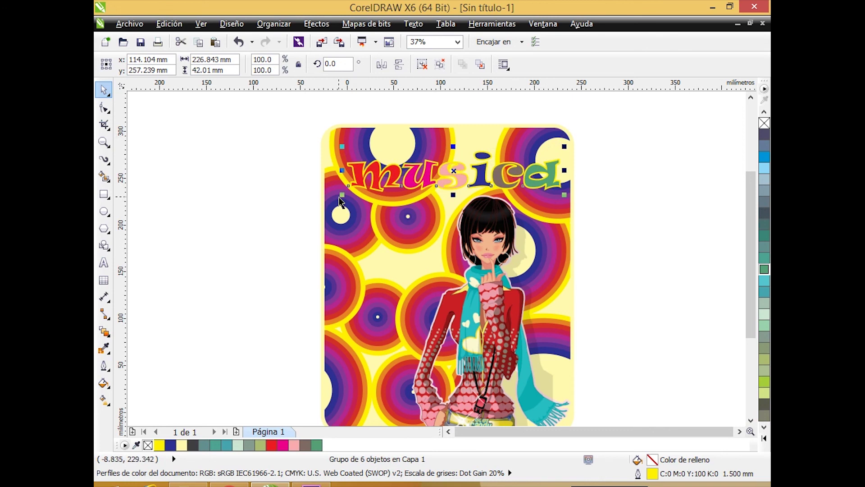
pyautogui.moveTo(341, 196); pyautogui.dragTo(328, 199)
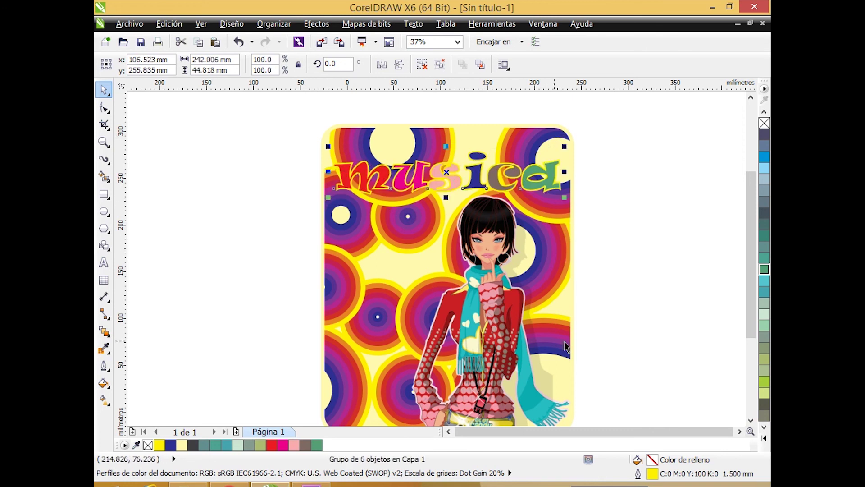
# Deselect the lettering and preview the whole poster in full screen
pyautogui.click(677, 324)
pyautogui.scroll(-2, 748, 306)
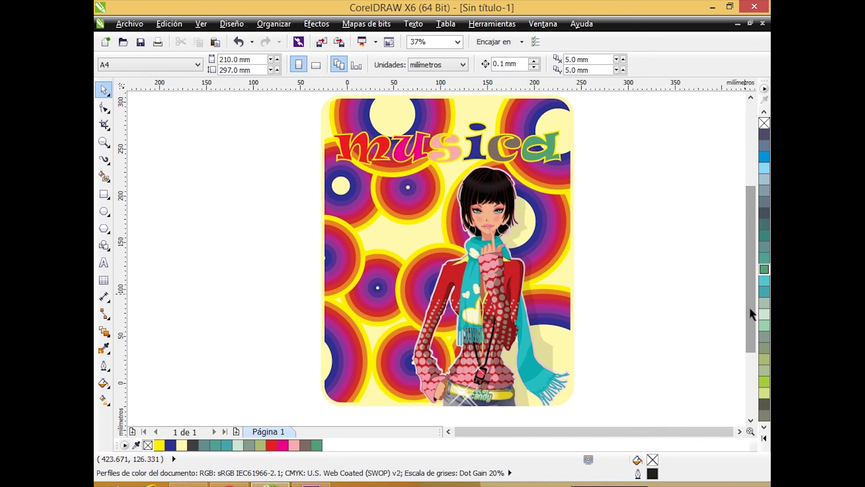
pyautogui.press('F9')
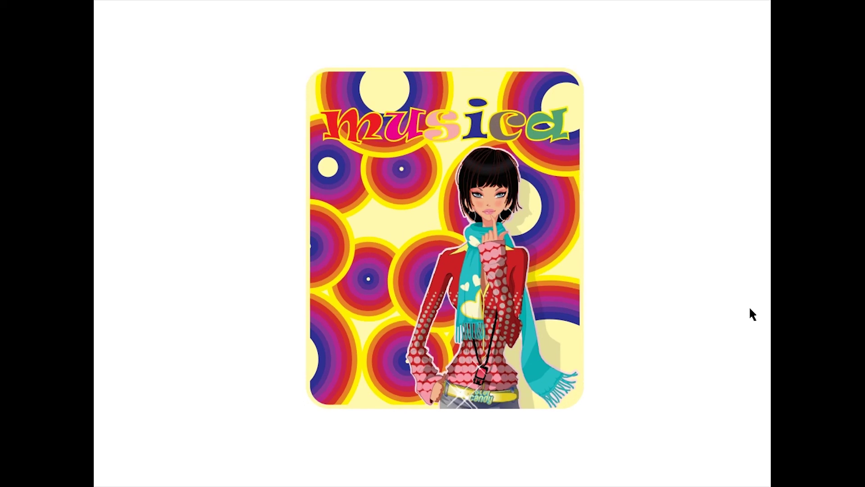